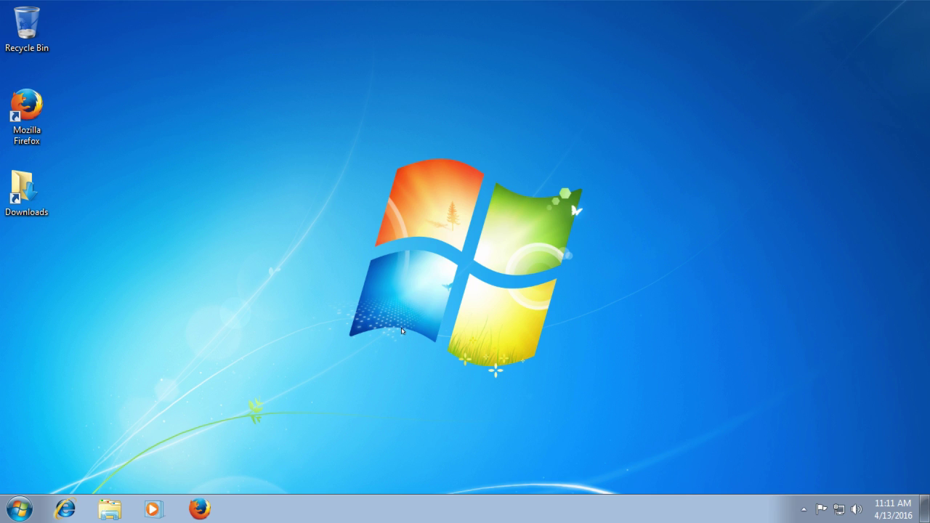
- Launch Mozilla Firefox and go to the dreamcastlive.net website
left_click(27, 109)
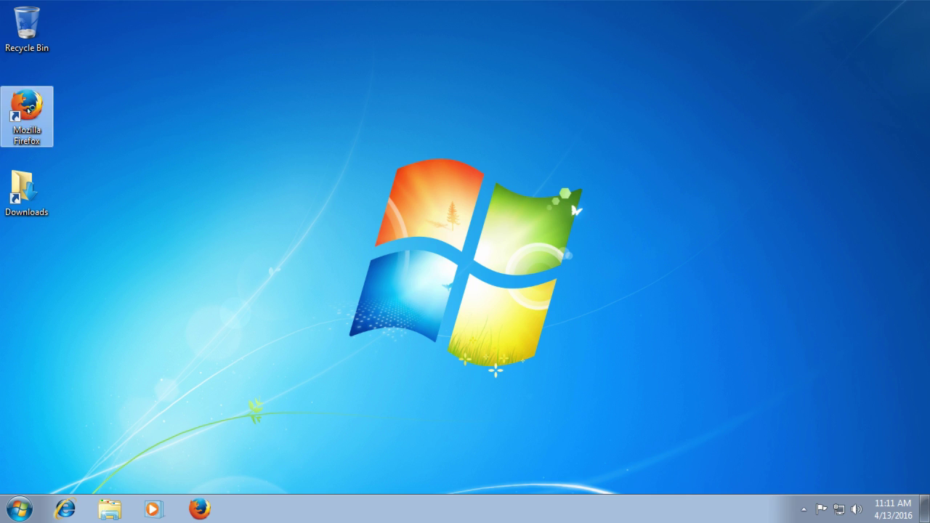
double_click(28, 109)
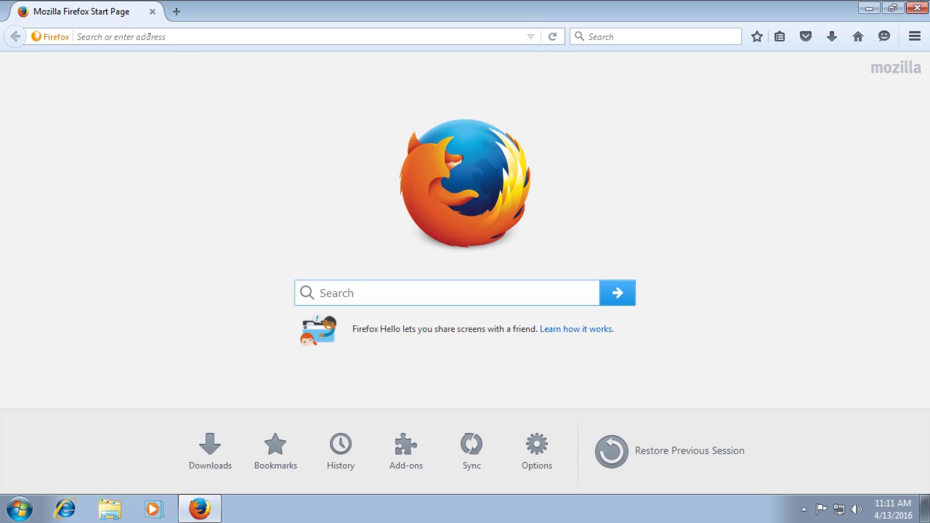
left_click(149, 36)
type("dre")
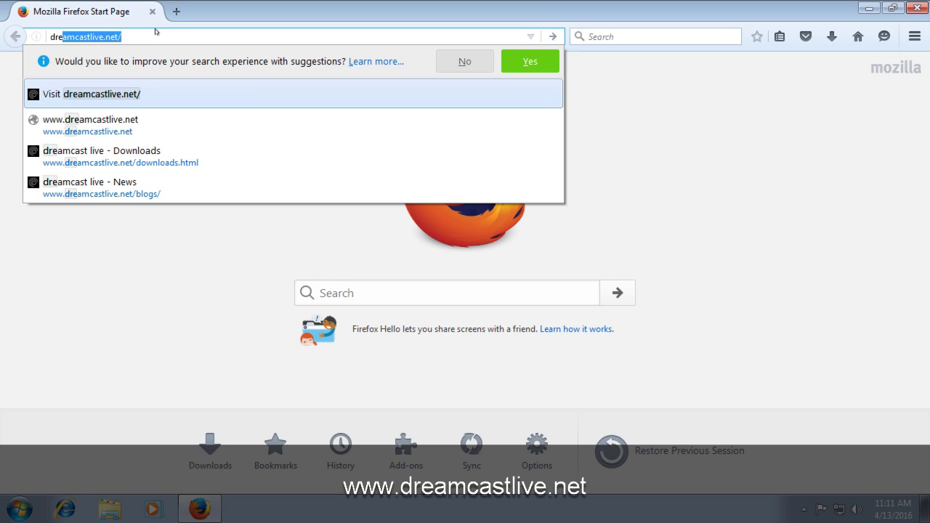
type("amcastli")
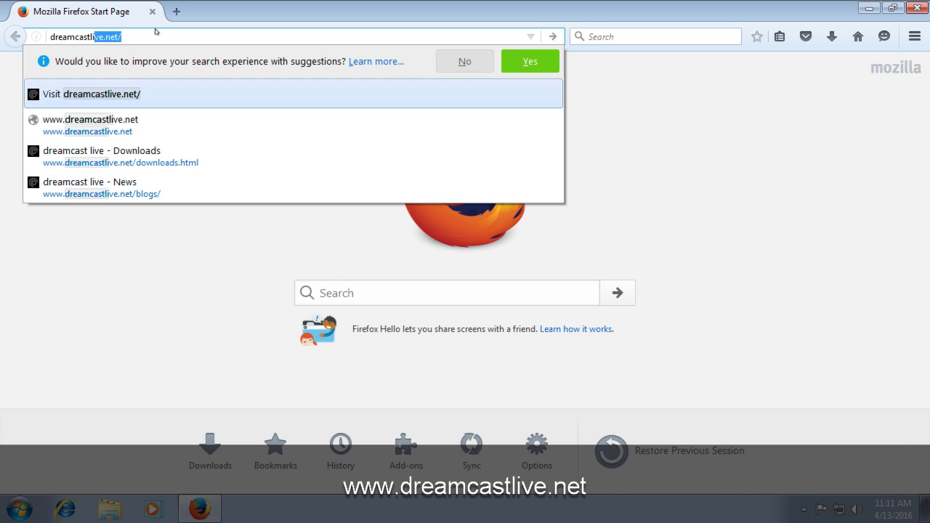
key("Return")
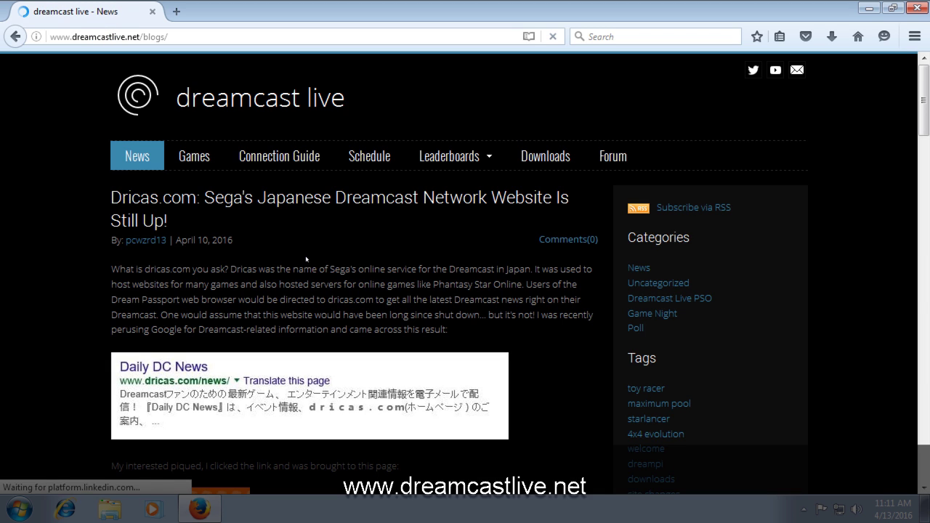
- Open the site's Downloads page and locate the DreamPi v1.2 image and the Win32 Disk Imager entries
left_click(537, 154)
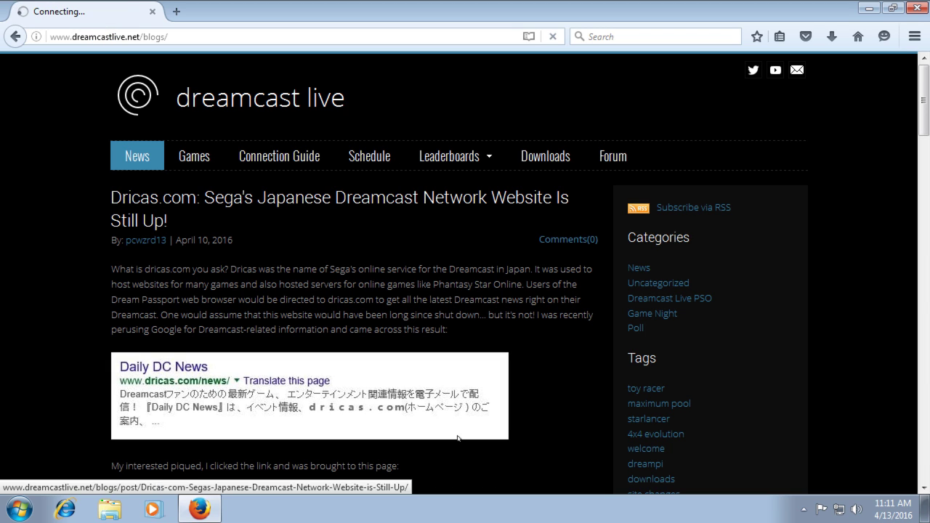
left_click_drag(923, 117, 924, 179)
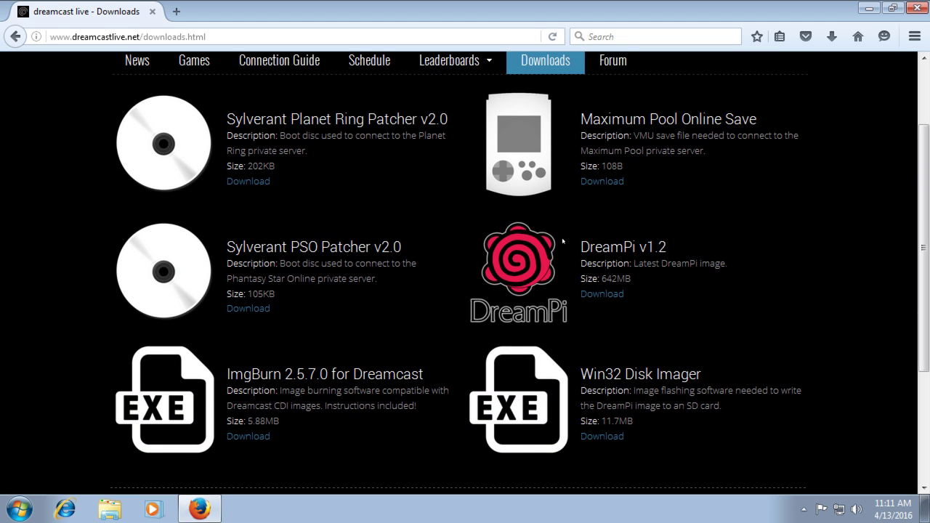
left_click_drag(579, 247, 670, 250)
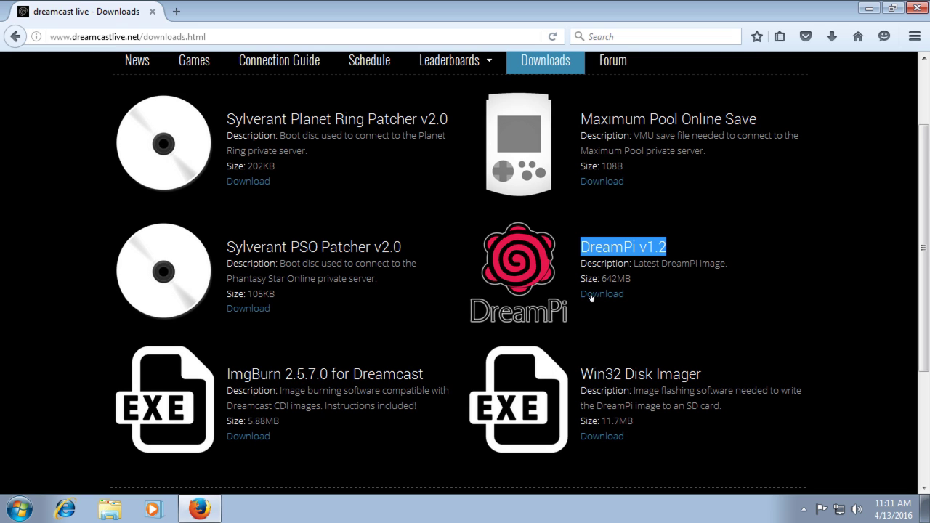
left_click_drag(579, 374, 699, 375)
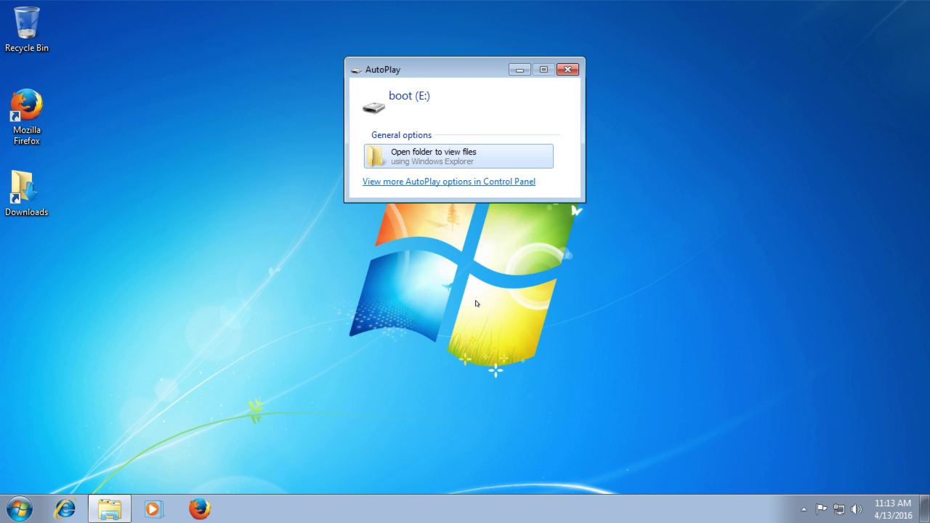
- Dismiss the AutoPlay prompts and check the SD card's drive letter among the computer's drives
left_click_drag(446, 69, 384, 147)
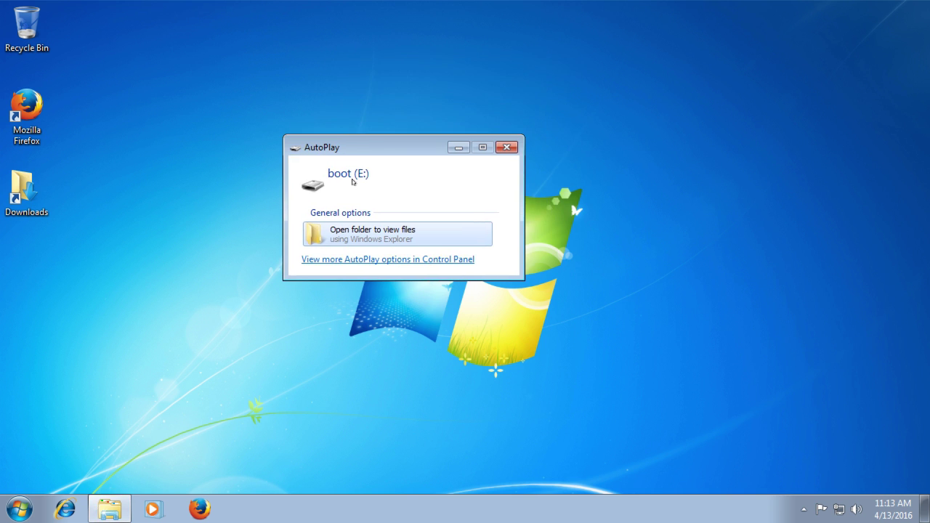
key("Escape")
left_click(25, 509)
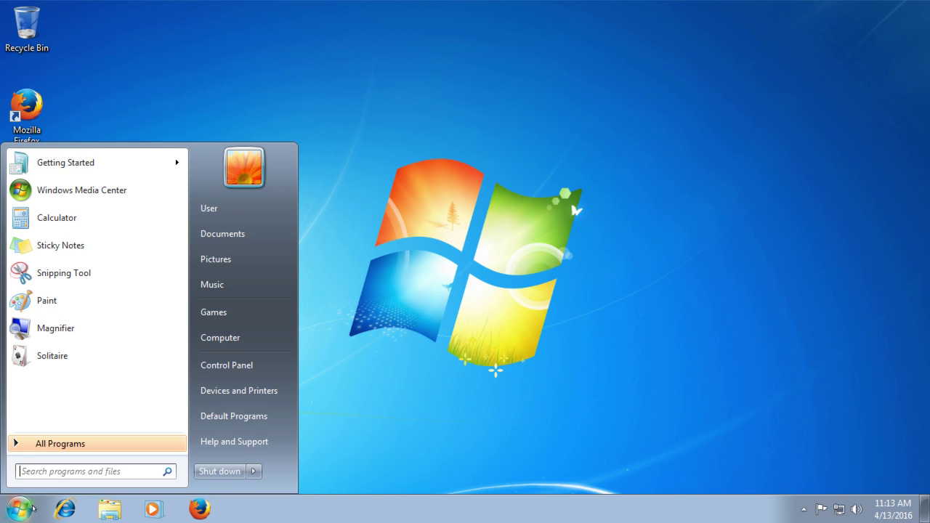
left_click(244, 336)
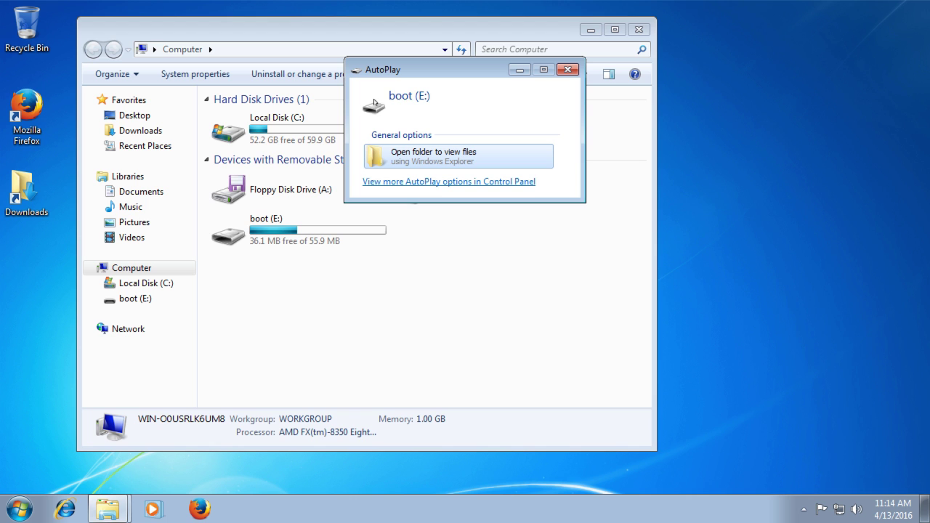
left_click(567, 69)
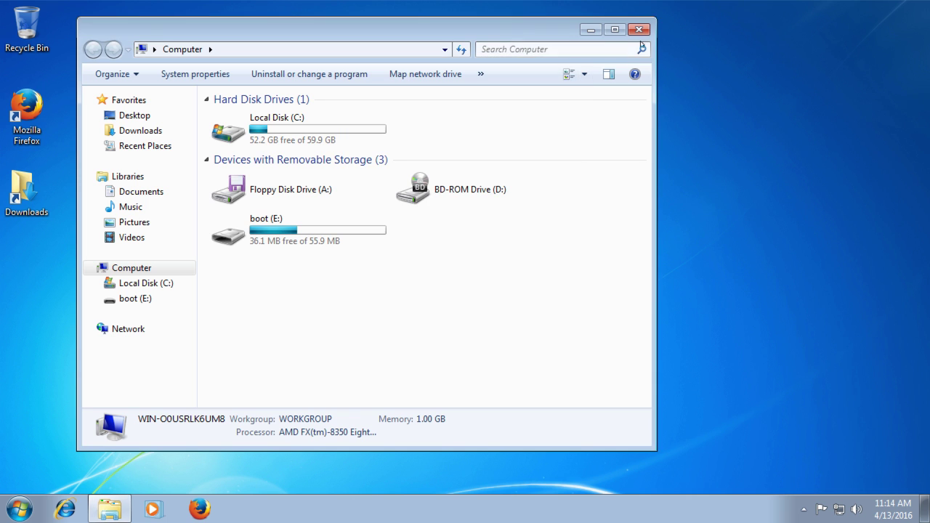
left_click(638, 29)
- Run Win32DiskImager-0.9.5-install from the Downloads folder and allow it to make changes to the computer
double_click(27, 189)
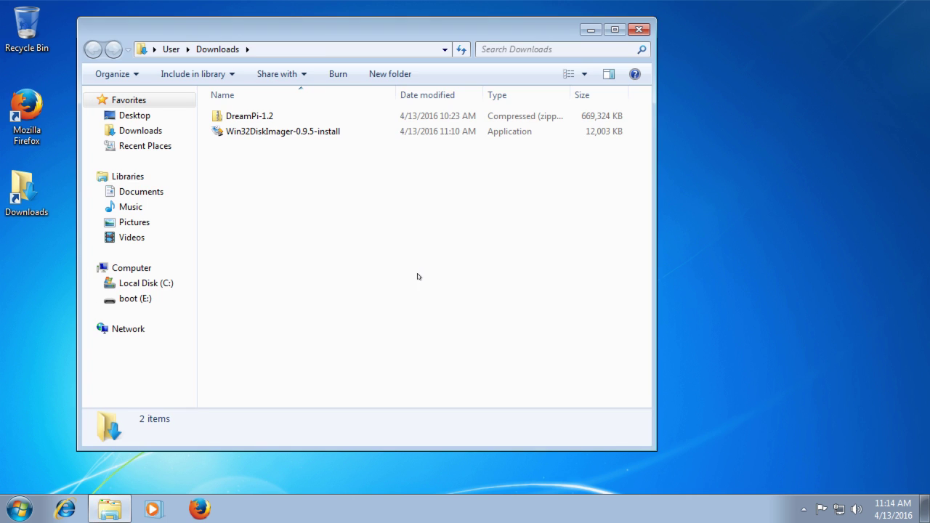
left_click(267, 134)
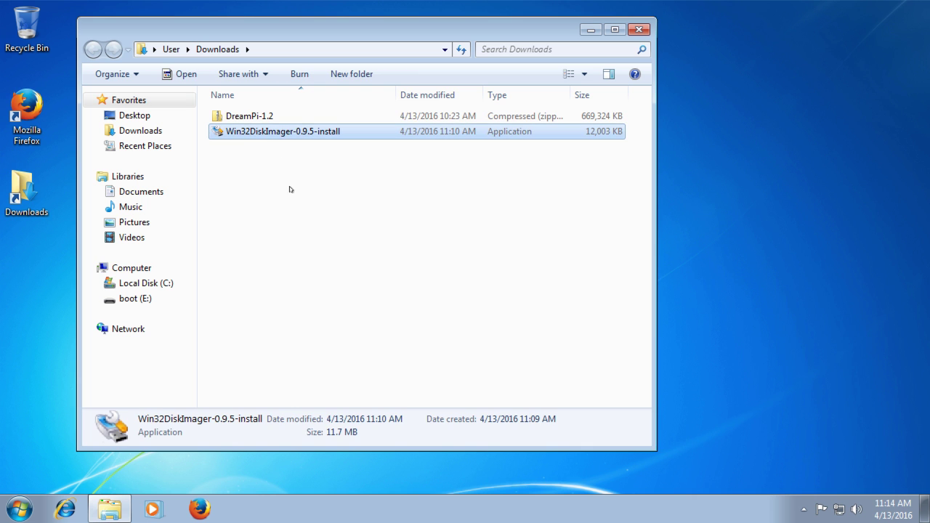
double_click(243, 132)
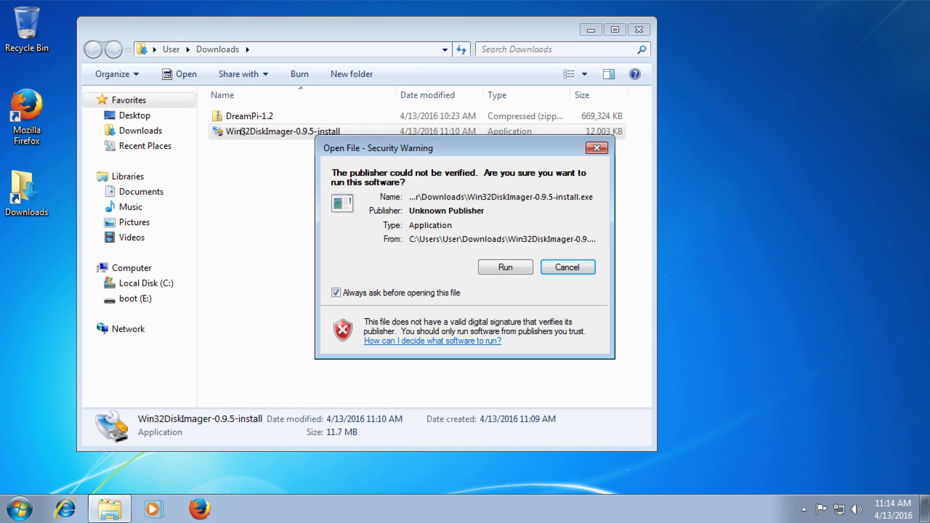
left_click(505, 265)
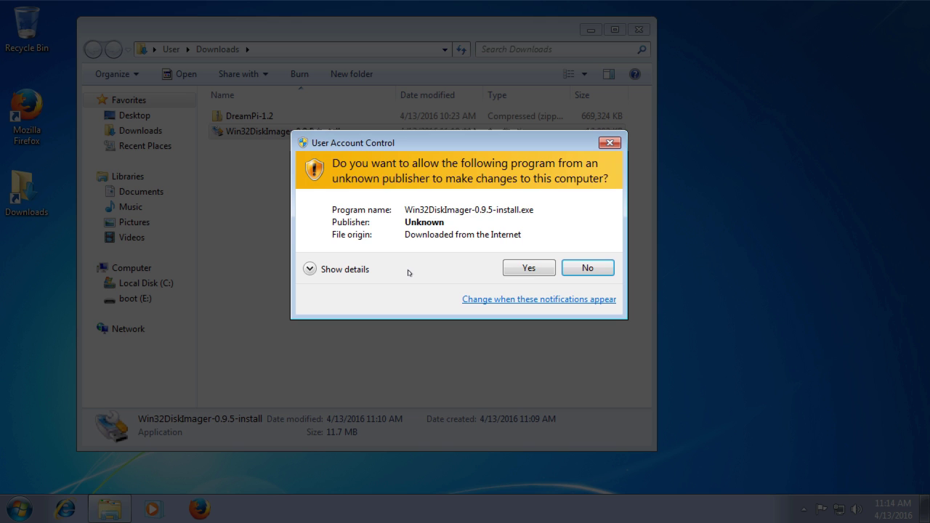
left_click(521, 268)
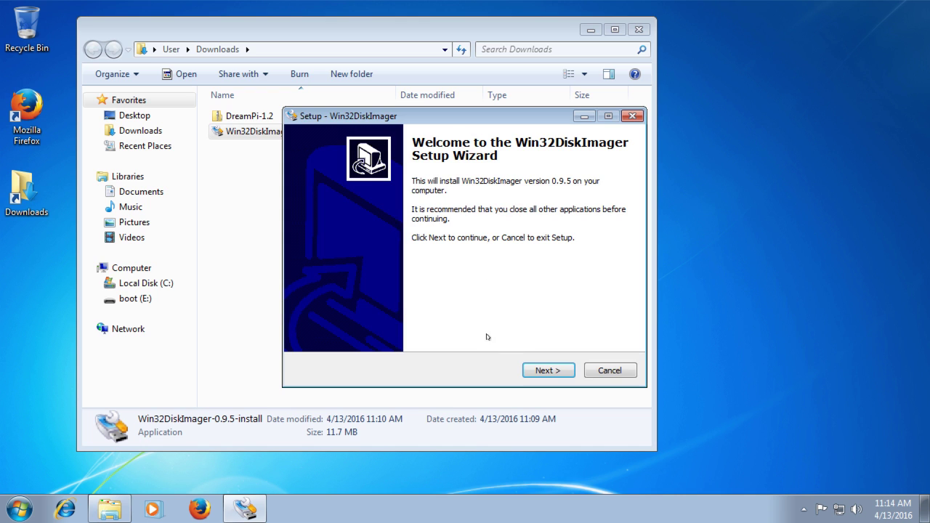
- Install Win32DiskImager by accepting the license agreement, keeping the default destination and Image Writer folder, and creating a desktop icon
left_click(543, 372)
left_click(374, 325)
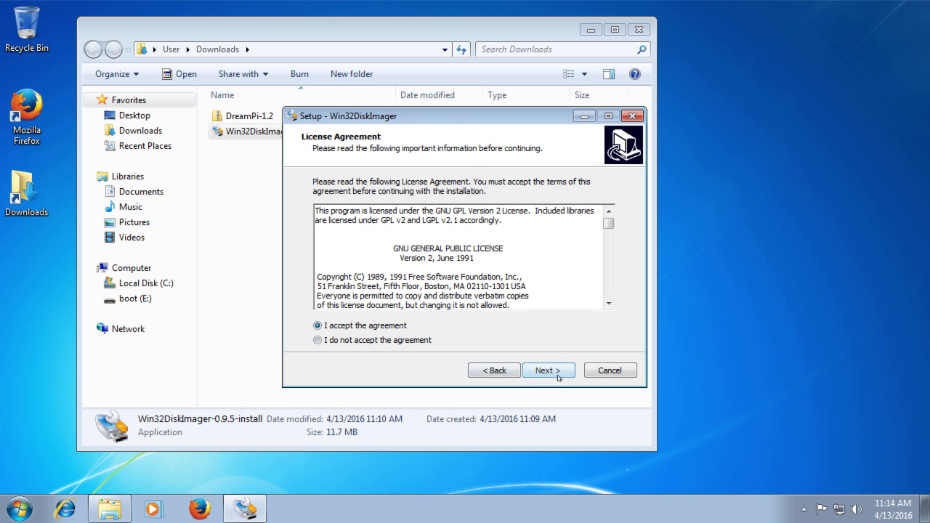
left_click(556, 372)
left_click(559, 371)
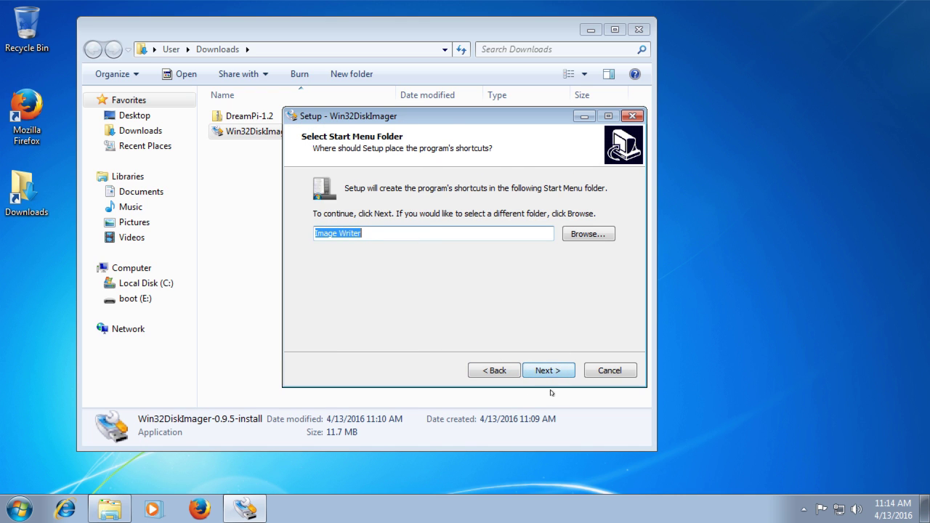
left_click(550, 371)
left_click(320, 228)
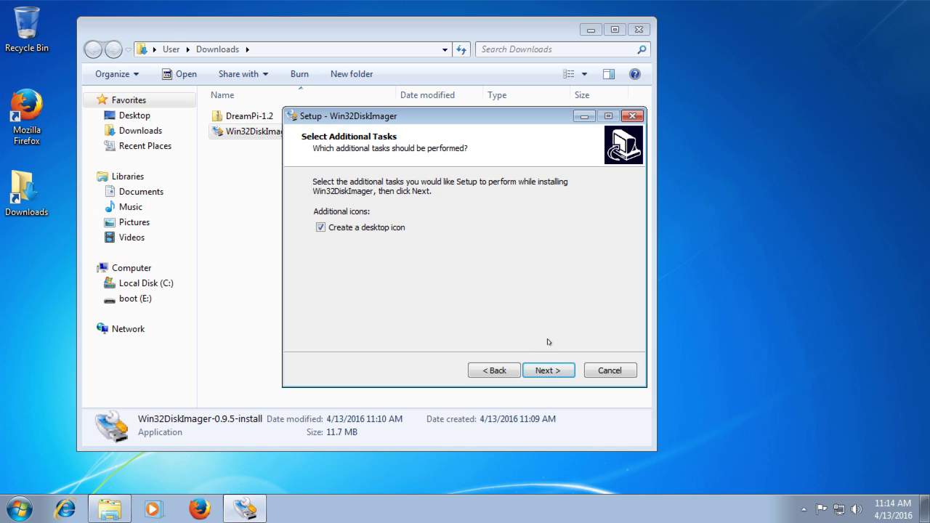
left_click(549, 372)
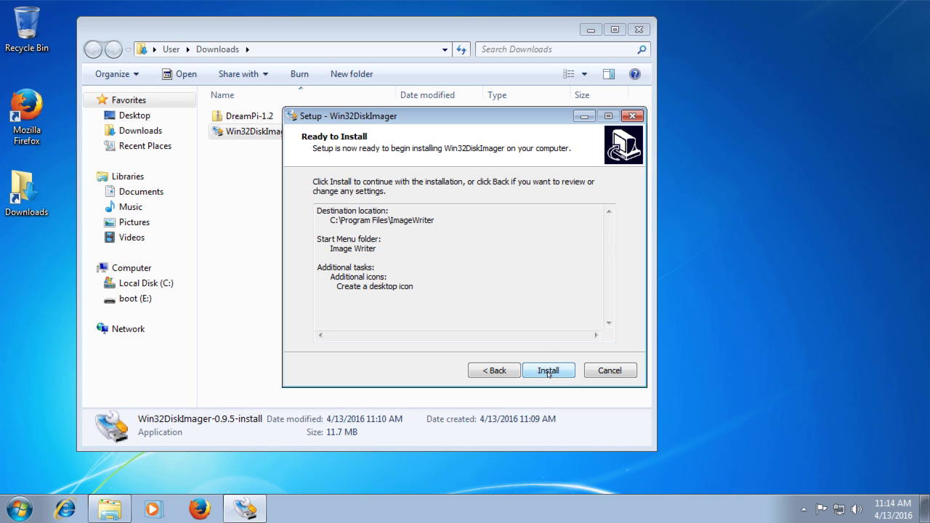
left_click(548, 371)
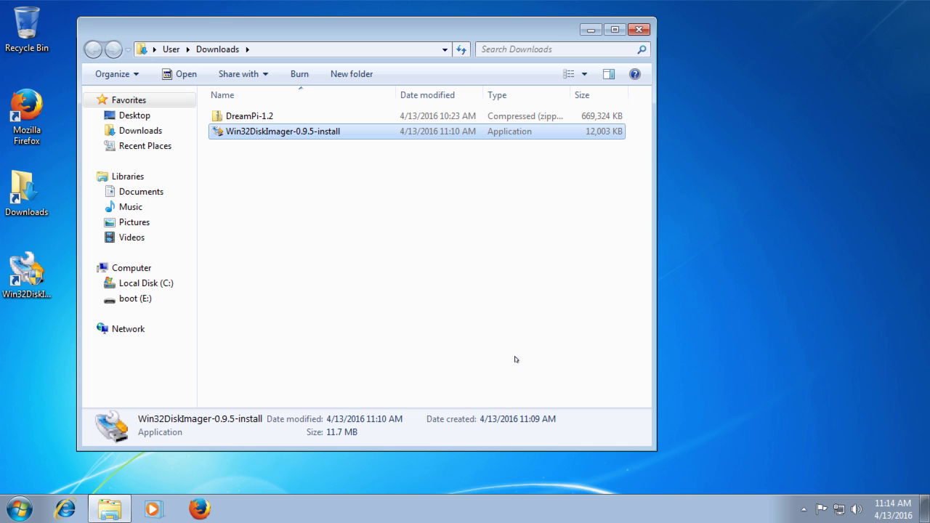
- Extract the DreamPi-1.2 zip archive into its default DreamPi-1.2 folder in Downloads
left_click(298, 276)
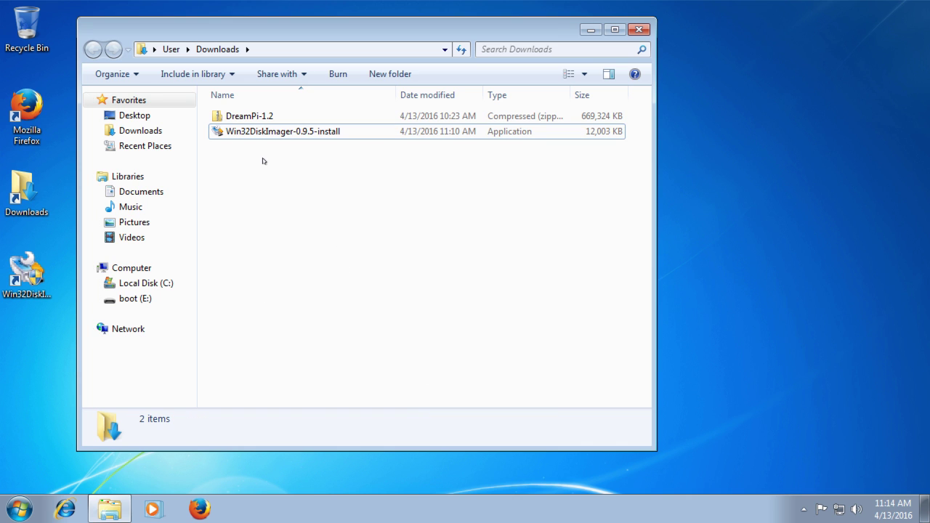
right_click(250, 116)
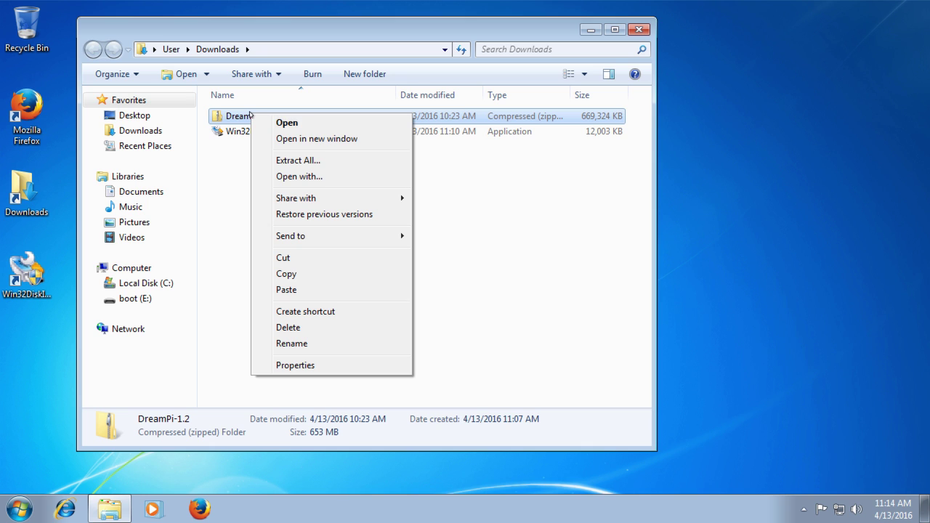
left_click(302, 161)
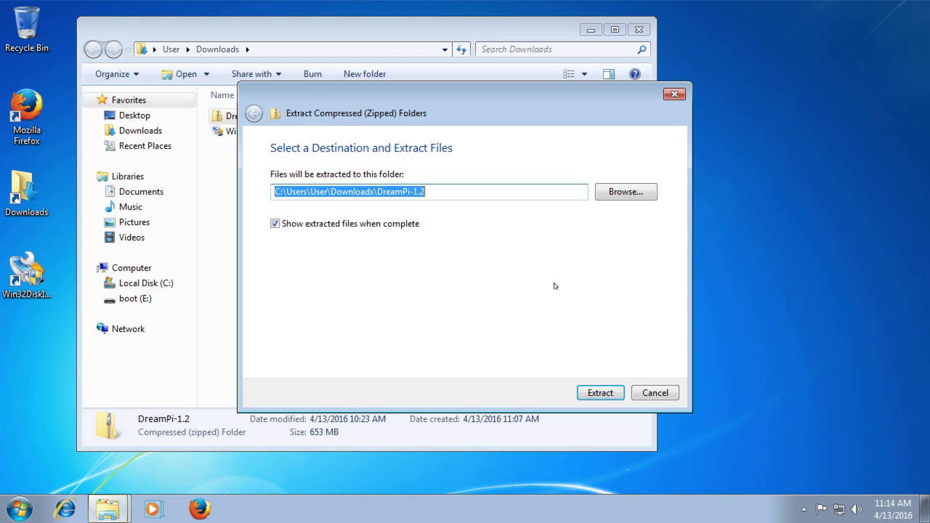
left_click(595, 393)
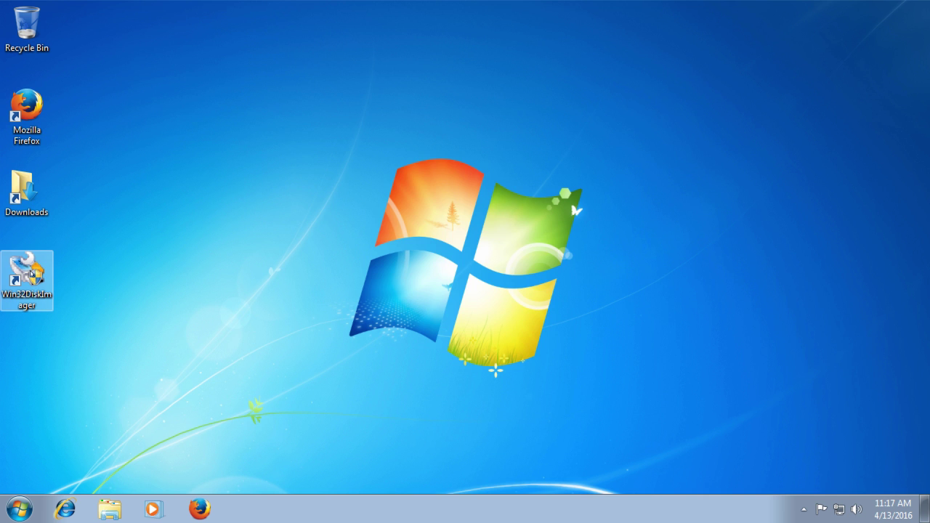
- Launch Win32 Disk Imager from the desktop with permission to make changes, and select E:\ as the target device
double_click(32, 274)
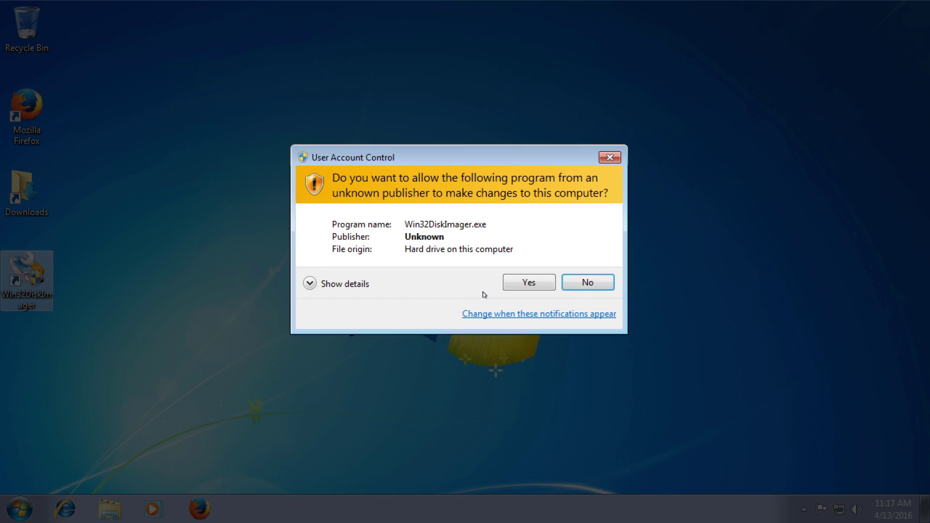
left_click(526, 283)
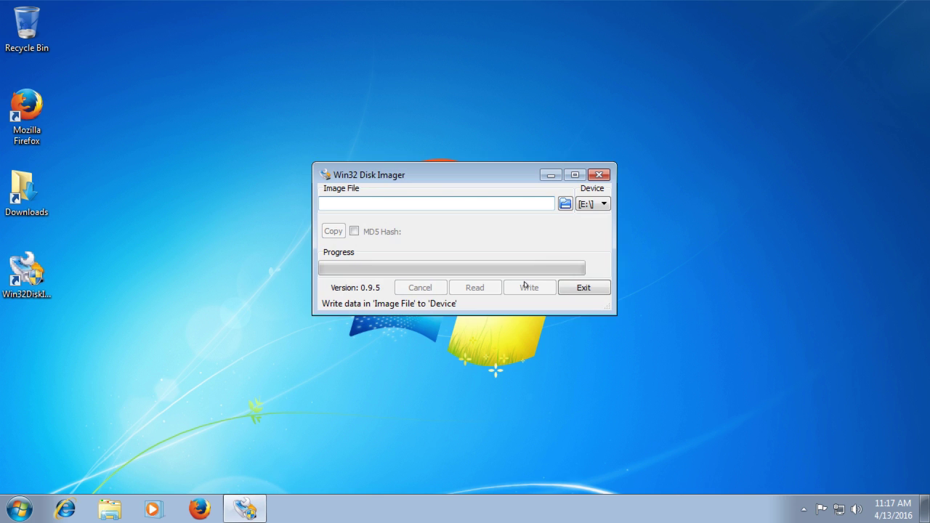
left_click(605, 204)
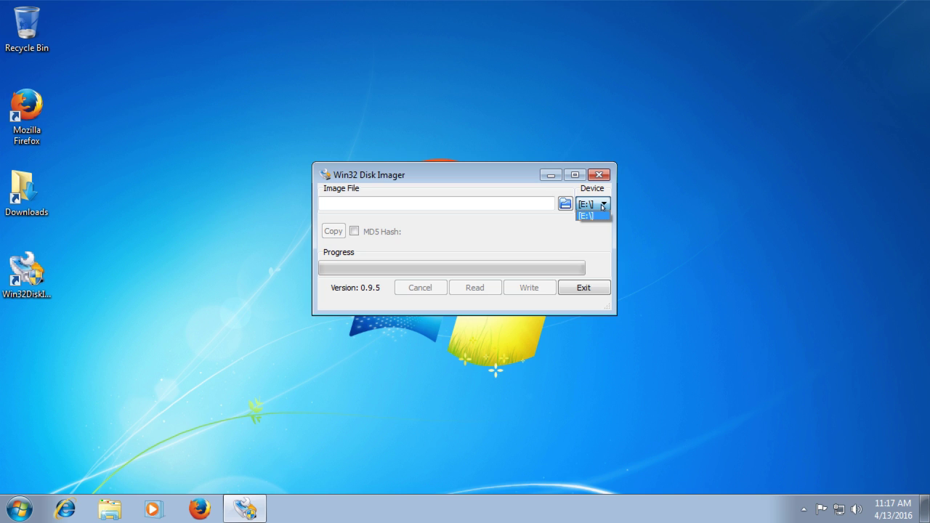
left_click(590, 205)
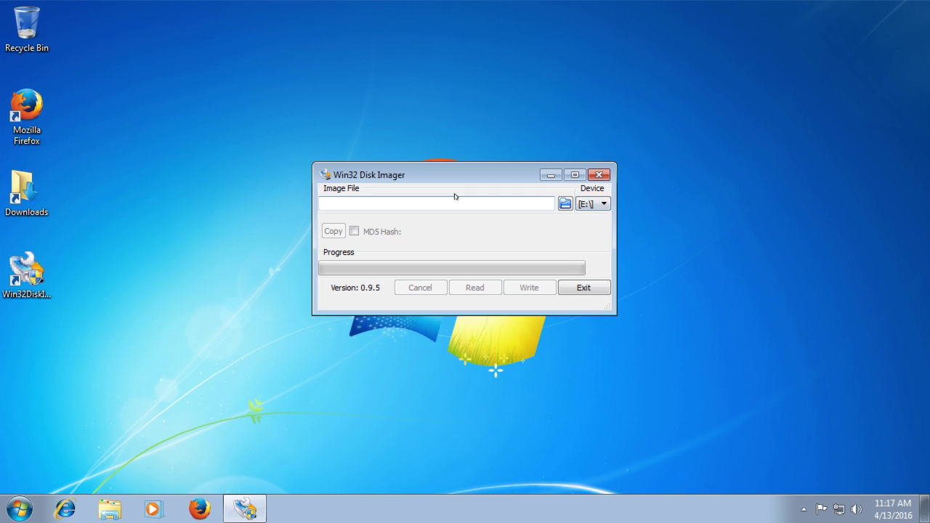
- Load the DreamPi-1.2 disk image from the extracted DreamPi-1.2 folder as the image file
left_click(565, 205)
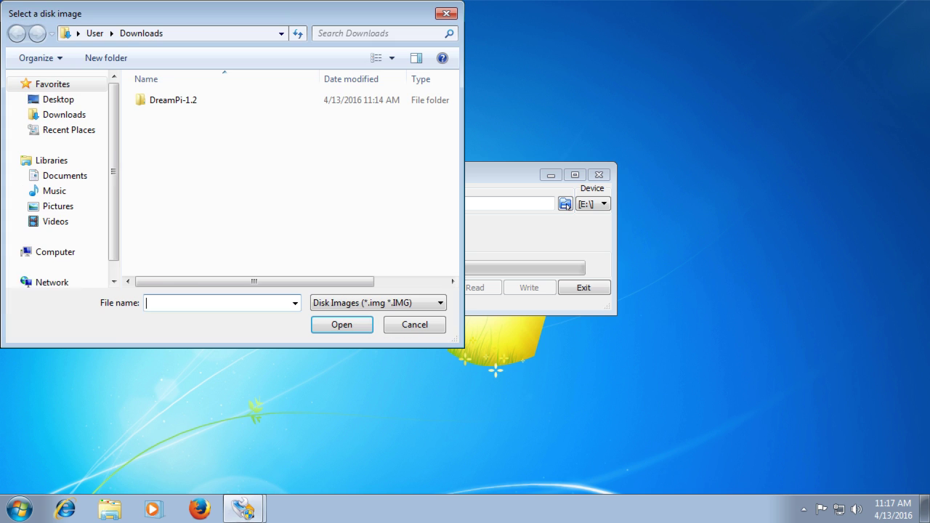
double_click(175, 101)
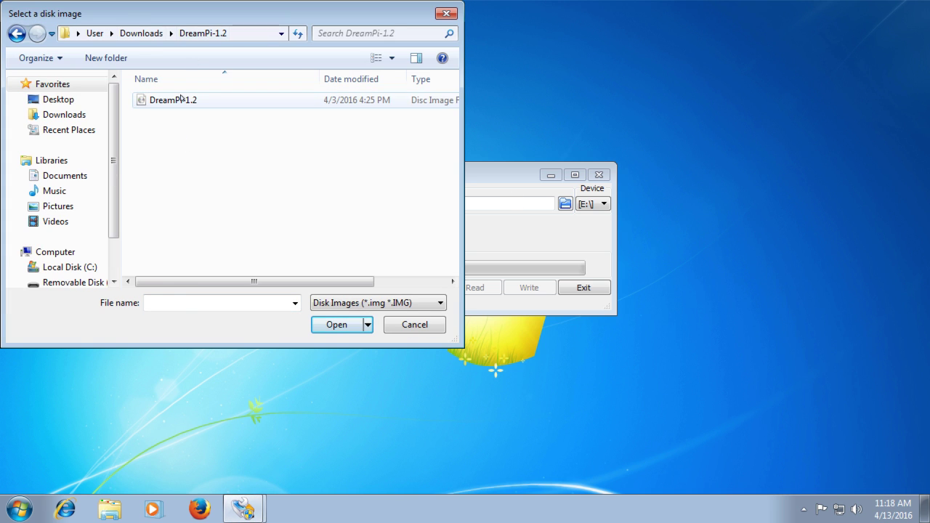
left_click(174, 100)
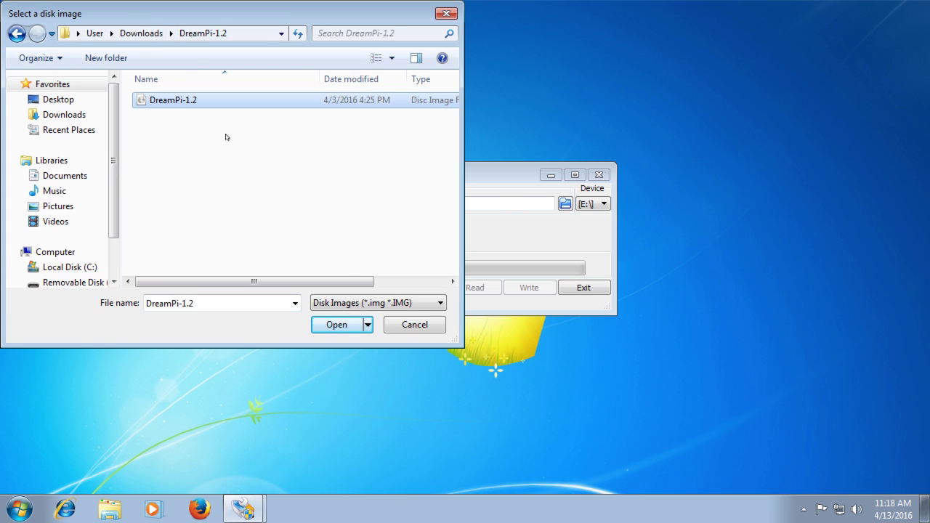
left_click(336, 325)
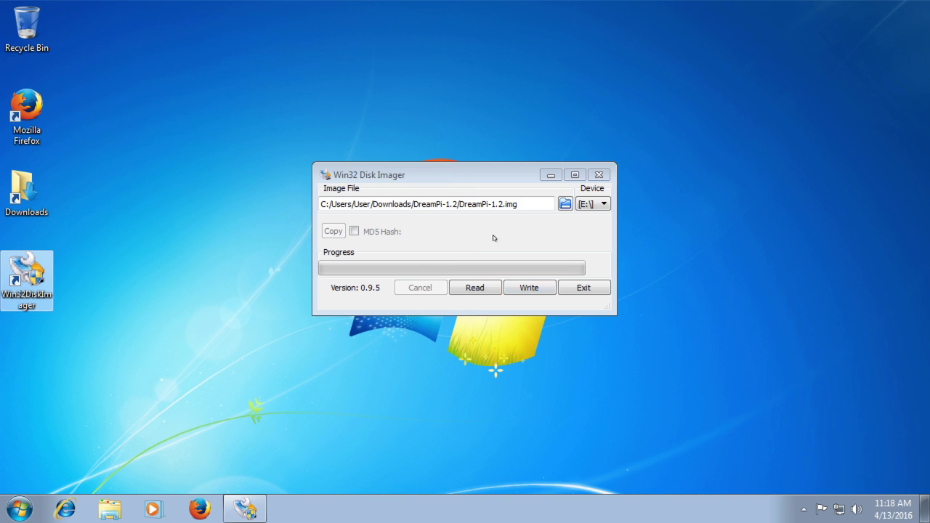
- Write the loaded DreamPi-1.2 image to device E:\ and confirm the overwrite
left_click(526, 289)
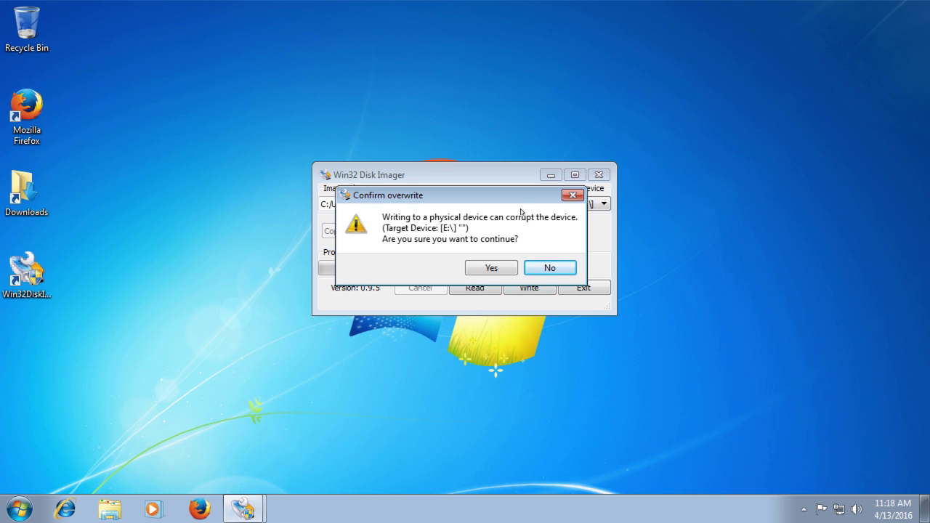
left_click(488, 269)
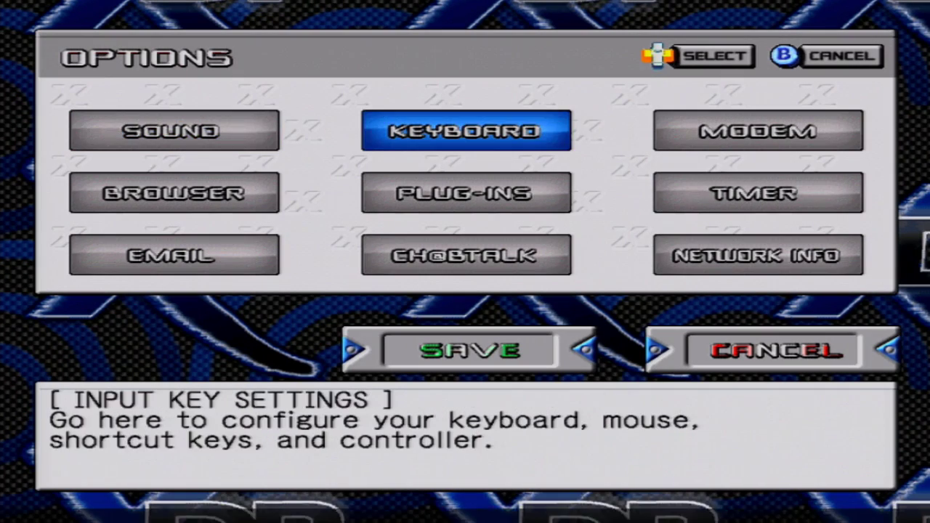
- Switch to Dream Passport's network info and view the current ISP settings without downloading ISAO/Dricas info
key("Down")
key("Down")
key("Return")
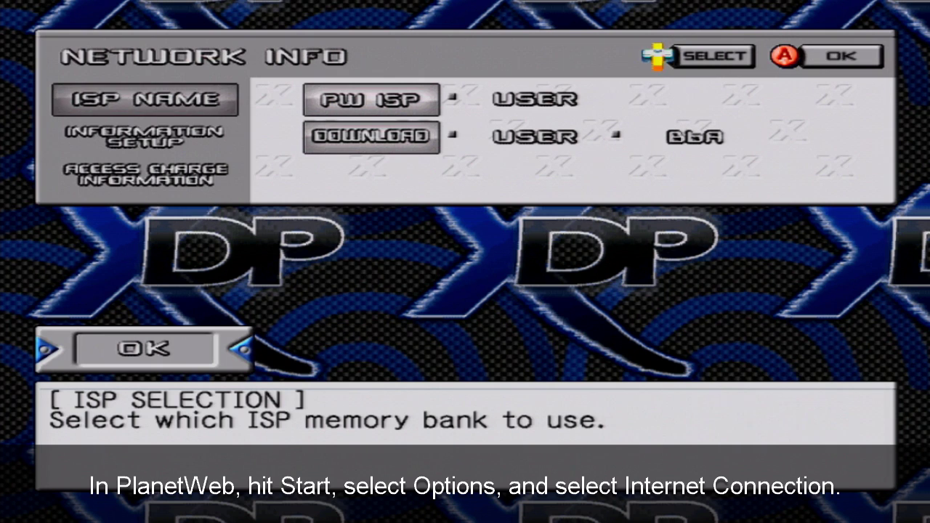
key("Down")
key("Return")
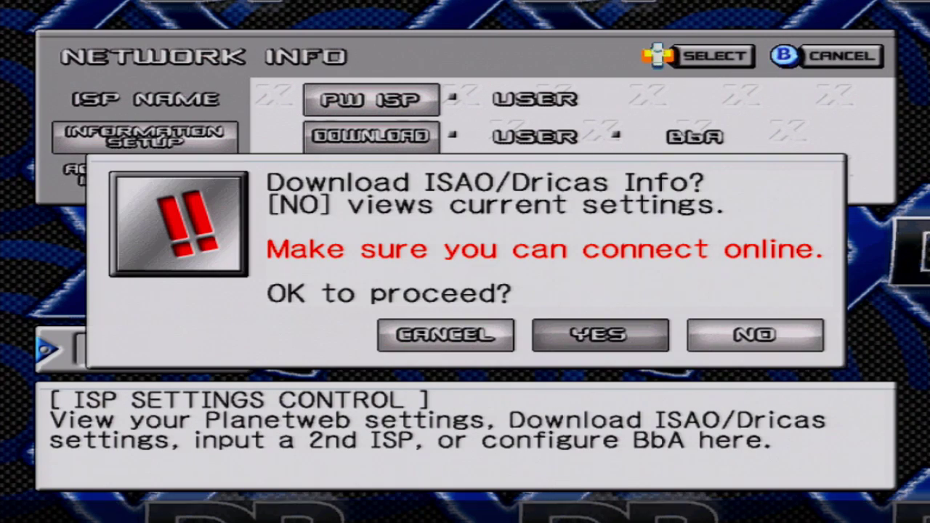
key("Return")
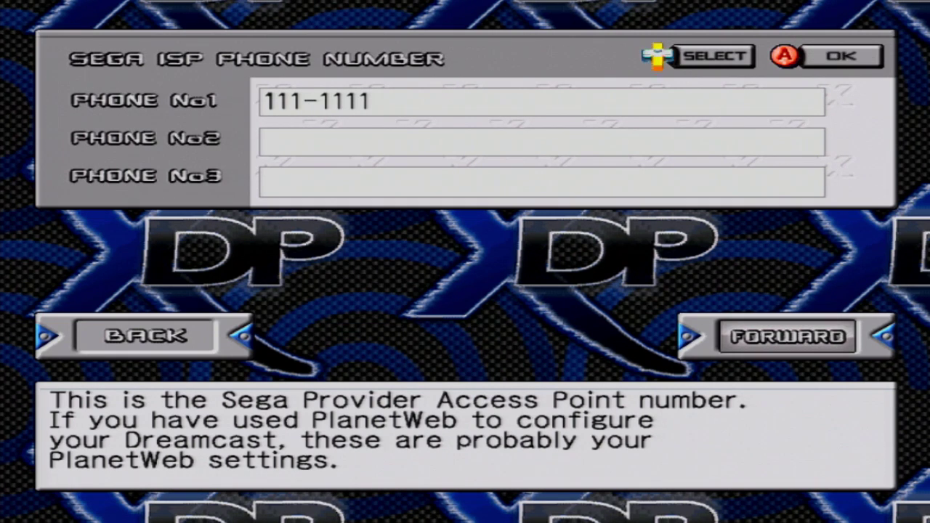
- Review the Sega ISP phone number, login, DNS, mail account and mail server settings
key("Return")
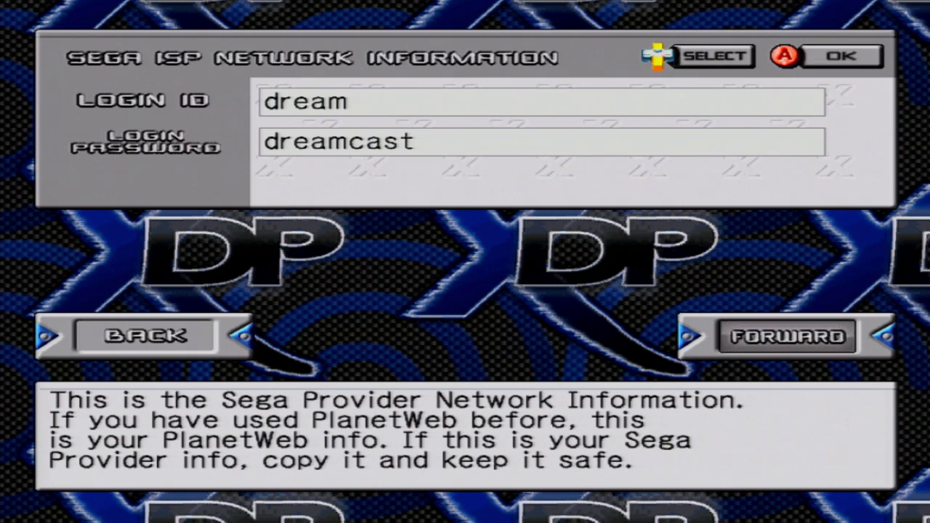
key("Return")
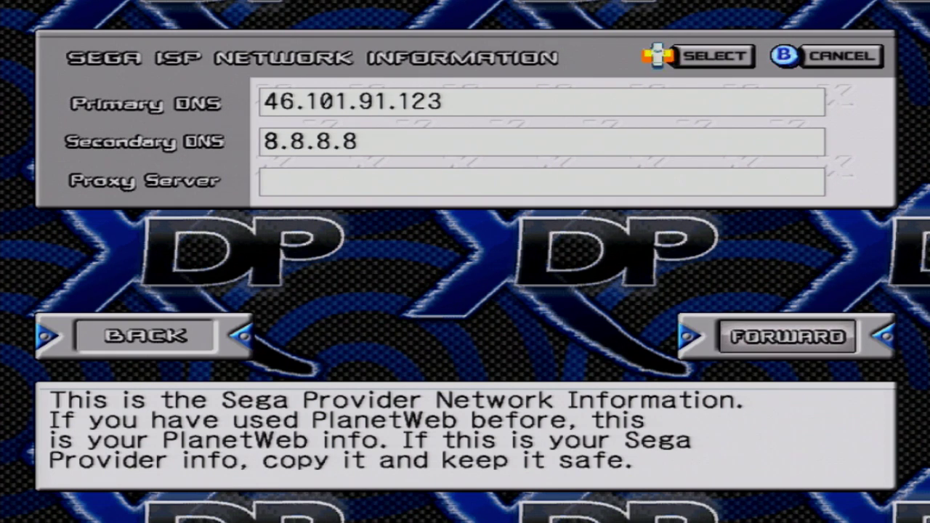
key("Return")
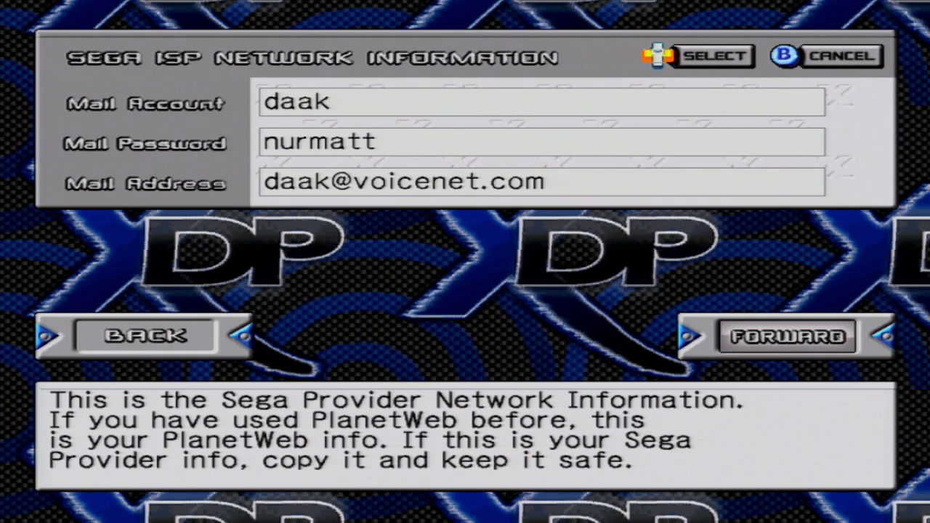
key("Return")
key("Return")
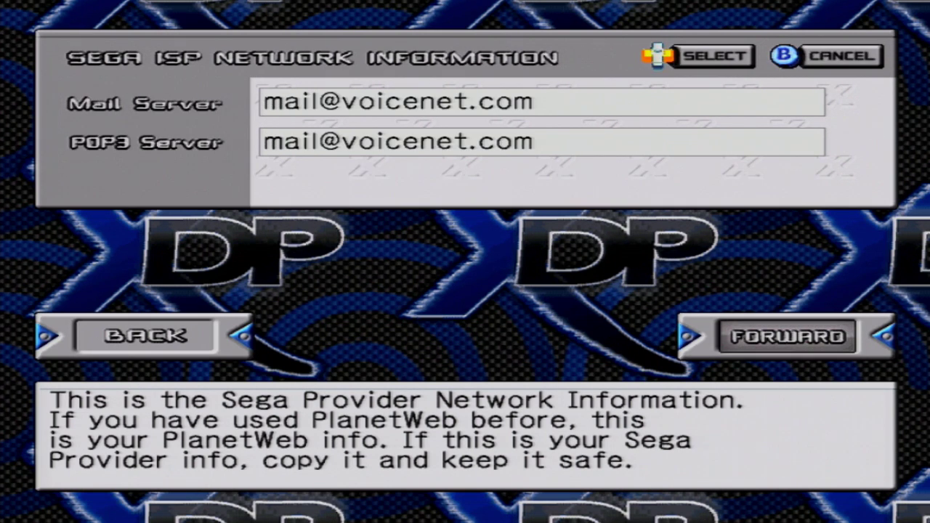
key("Return")
- Exit the network info with its settings kept and save the Dream Passport options
key("Down")
key("Down")
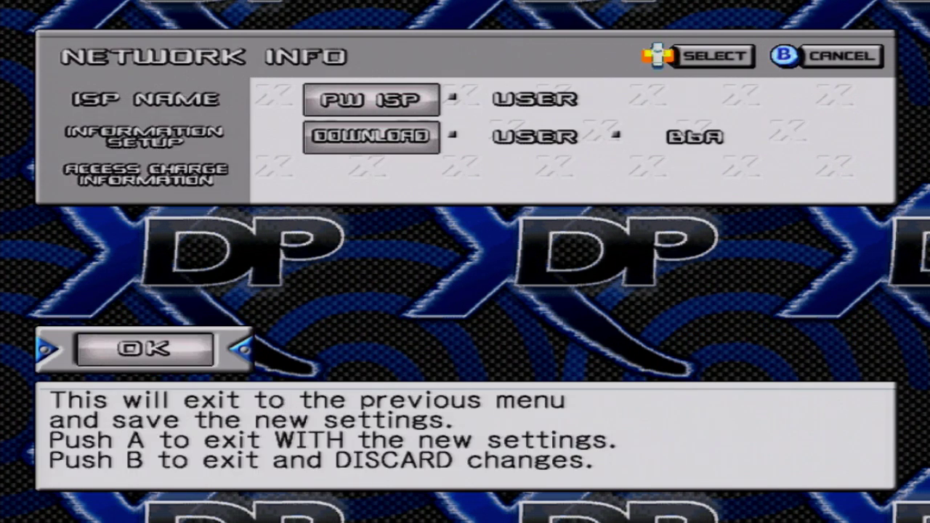
key("Return")
key("Down")
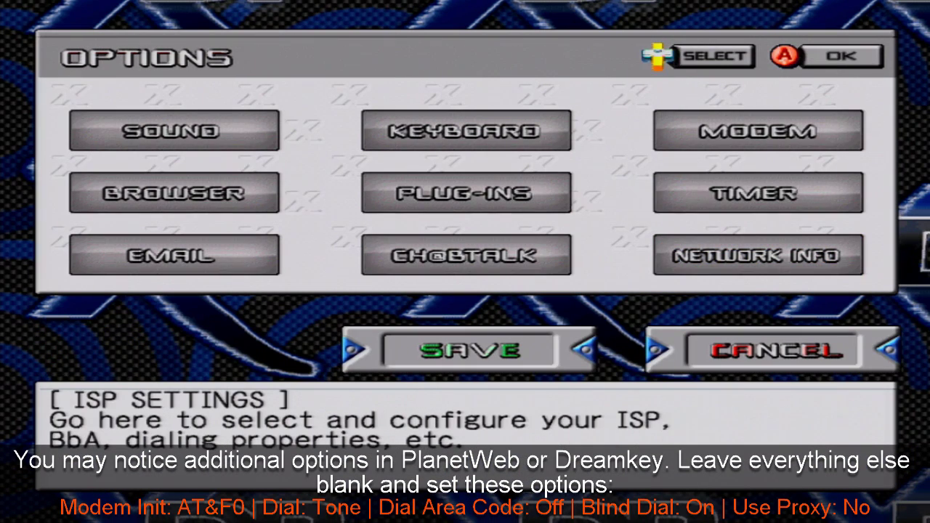
key("Left")
key("Return")
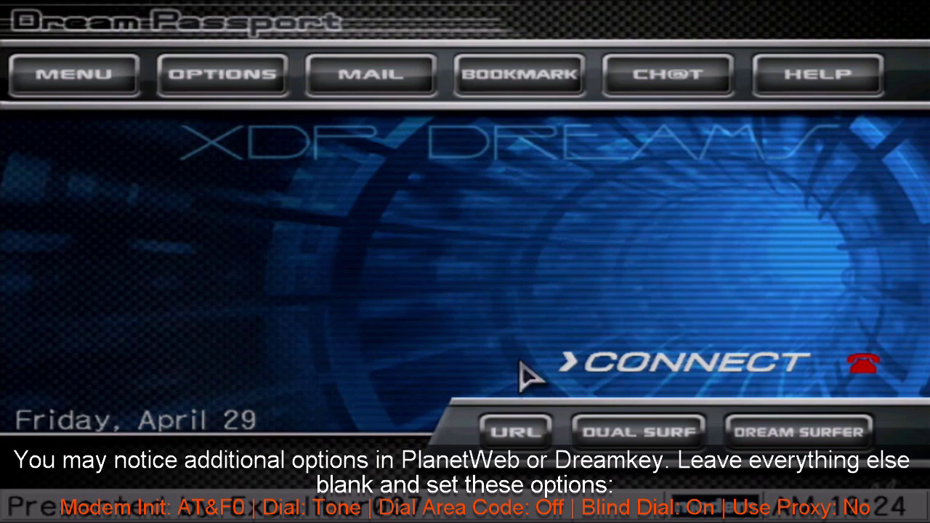
left_click(517, 435)
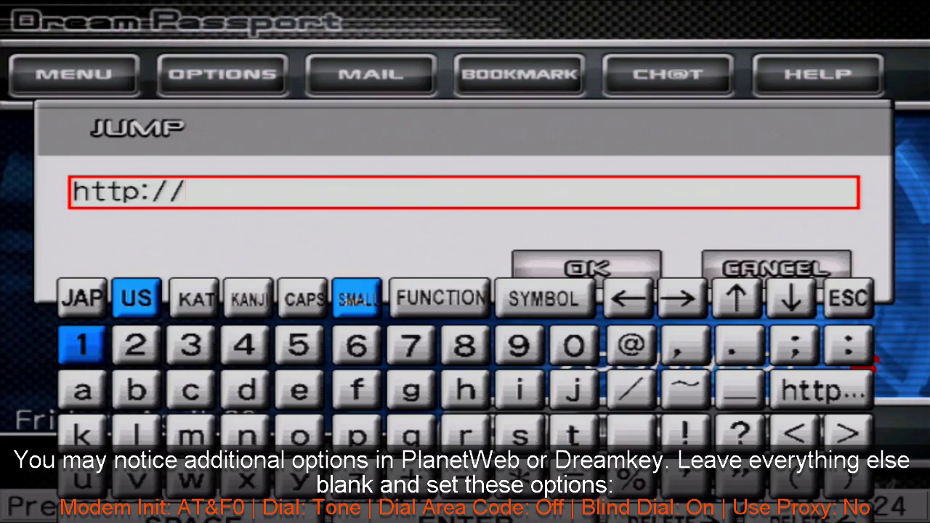
type("www.go")
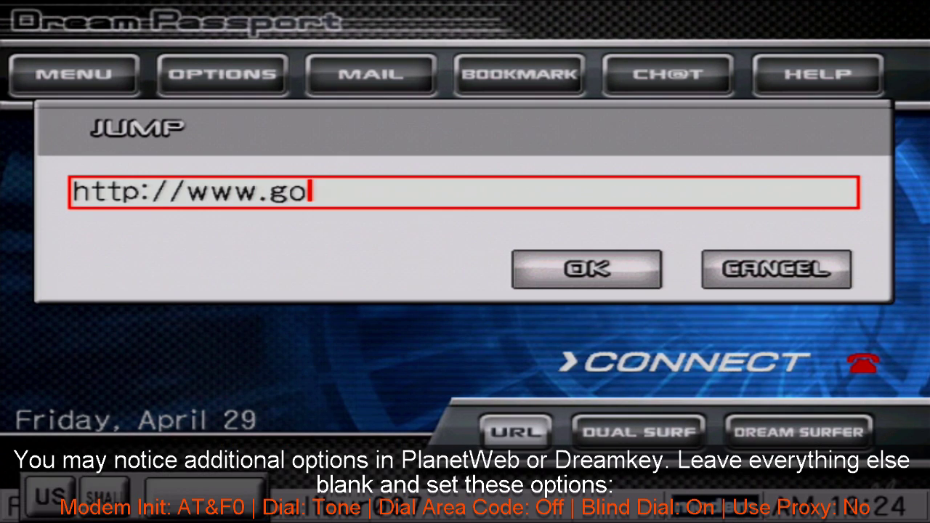
type("ogle.com")
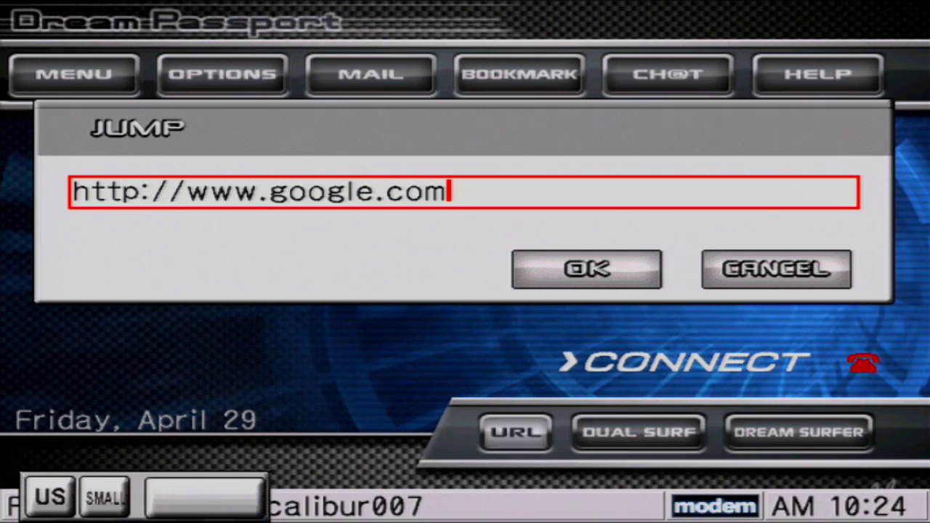
key("Return")
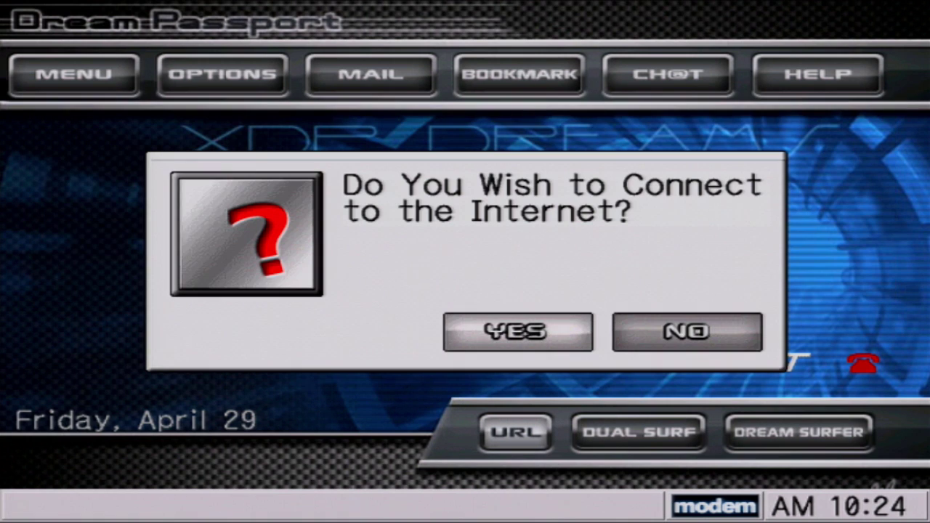
key("Return")
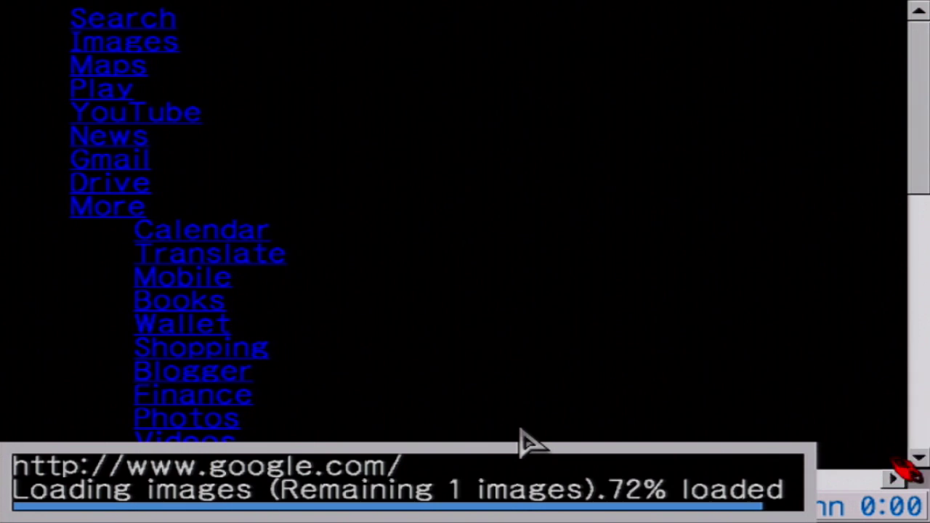
scroll(518, 465, "down", 10)
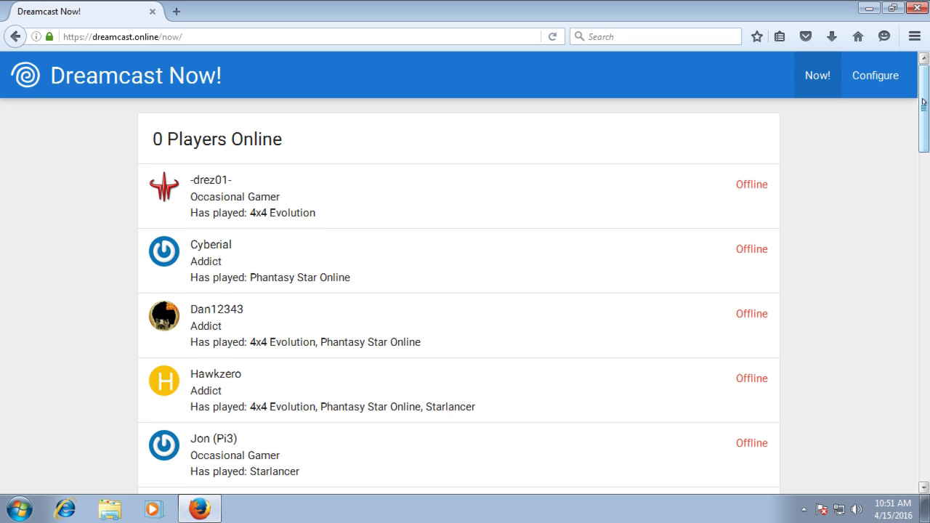
- Switch to Firefox and find the Unnamed_0000 entry in the Dreamcast Now! player list, highlighting its name
left_click_drag(920, 102, 907, 288)
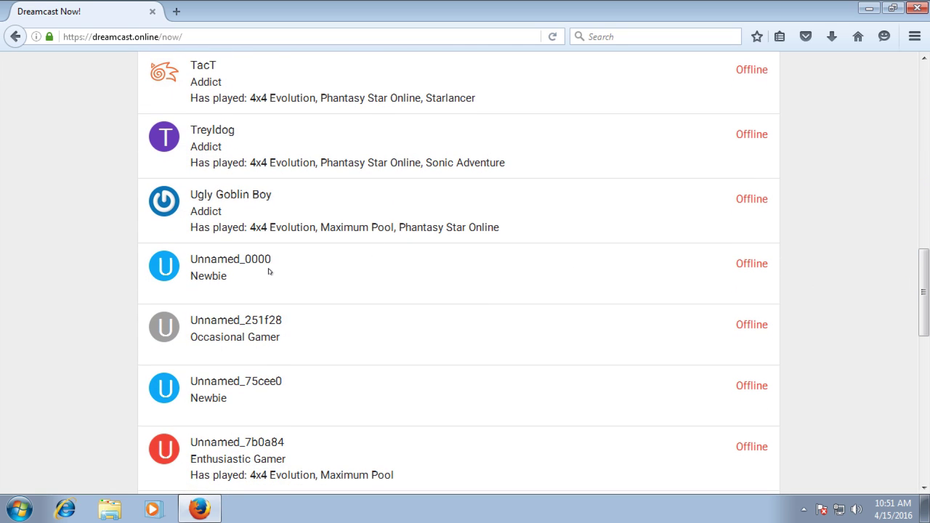
left_click_drag(272, 259, 189, 266)
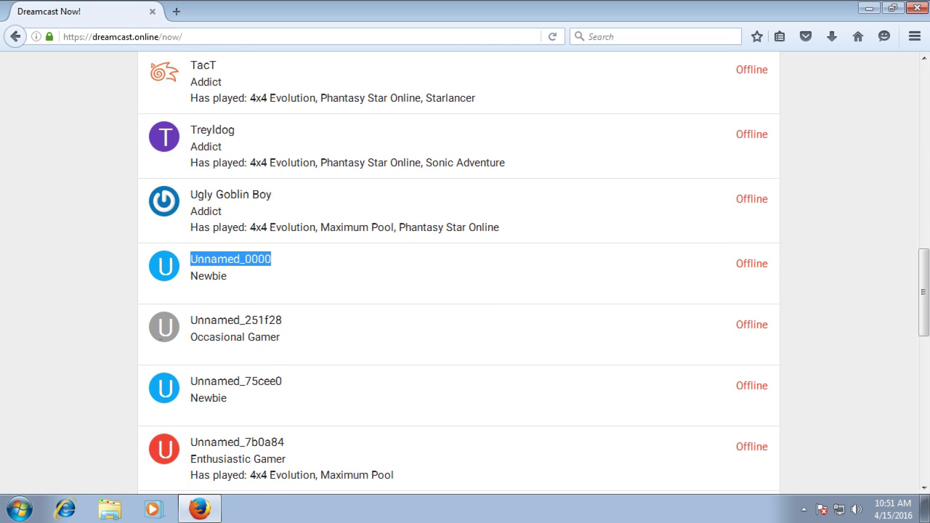
left_click(368, 292)
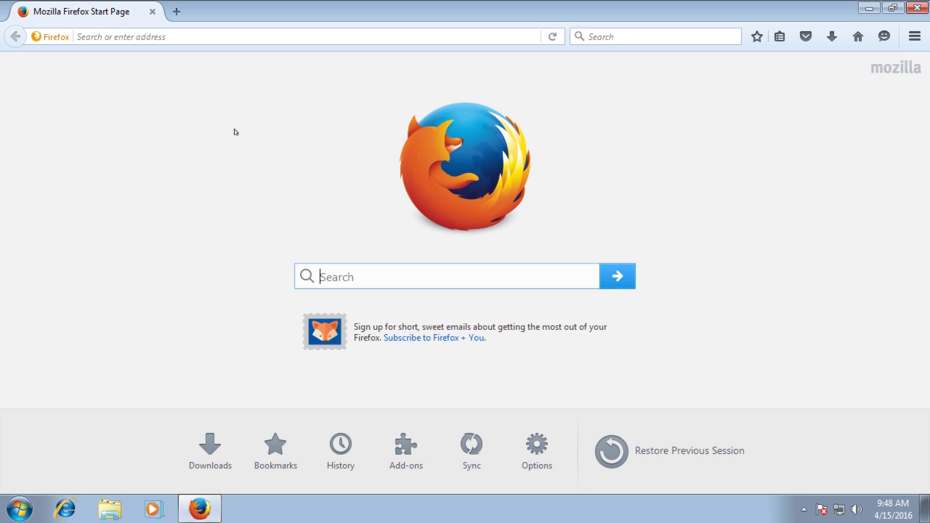
- Go to dreamcast.online/now in Firefox
left_click(185, 36)
type("dream")
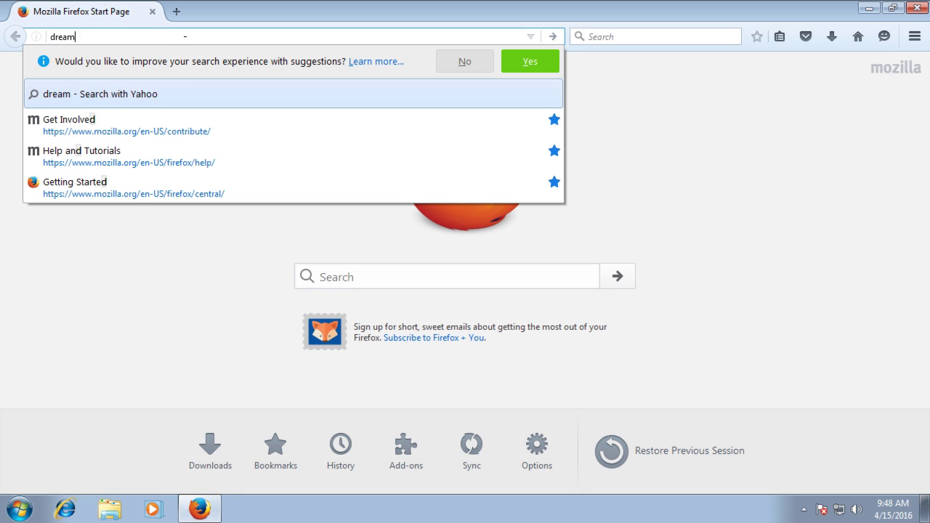
type("cast.onli")
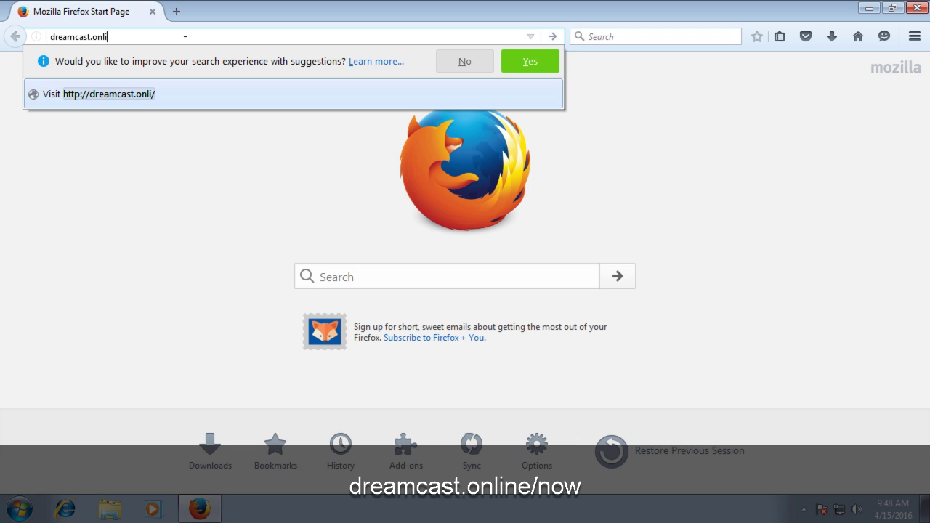
type("ne/now")
key("Return")
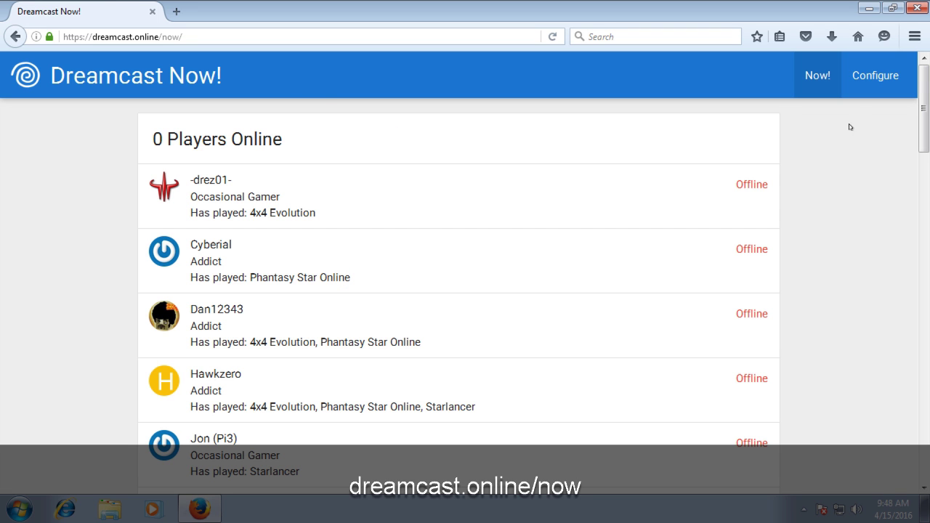
- Open the Dreamcast Now! configuration and detect the DreamPi at IP address 192.168.1.106
left_click(869, 75)
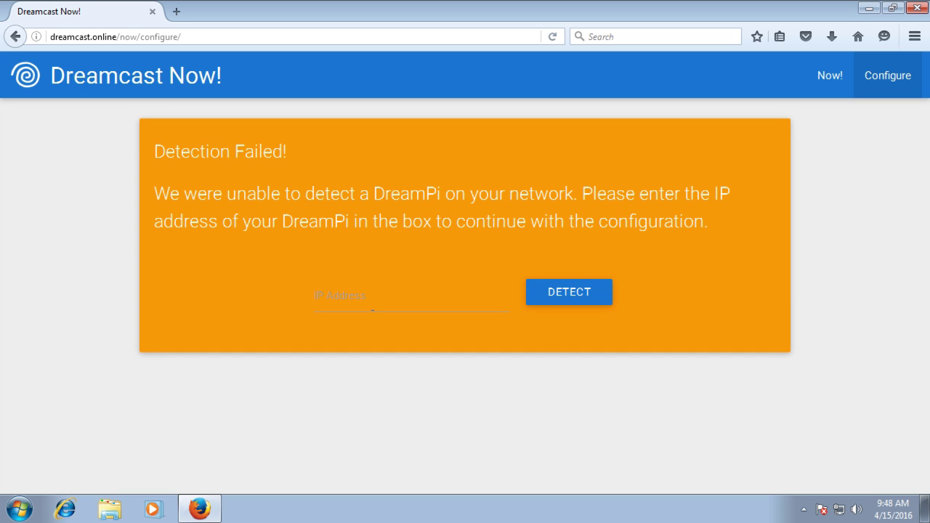
left_click(372, 310)
type("192.1")
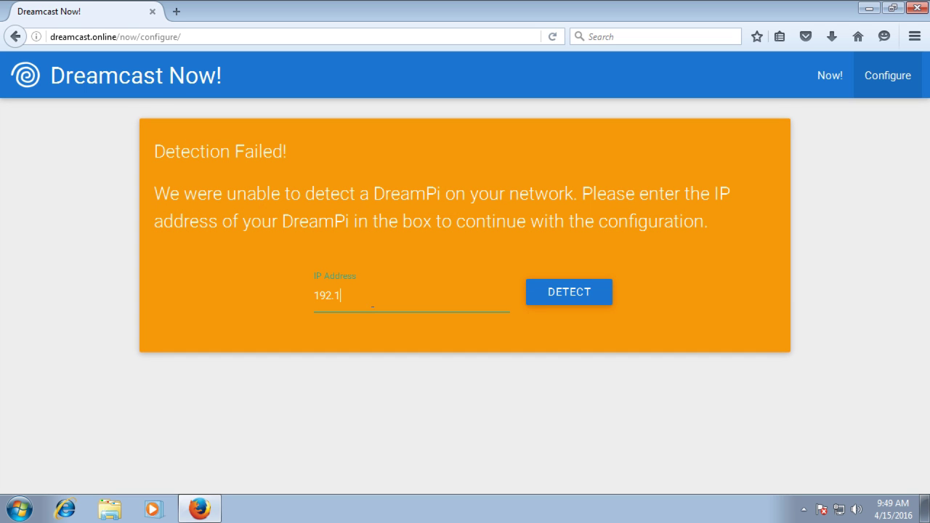
type("68.1.106")
left_click(575, 302)
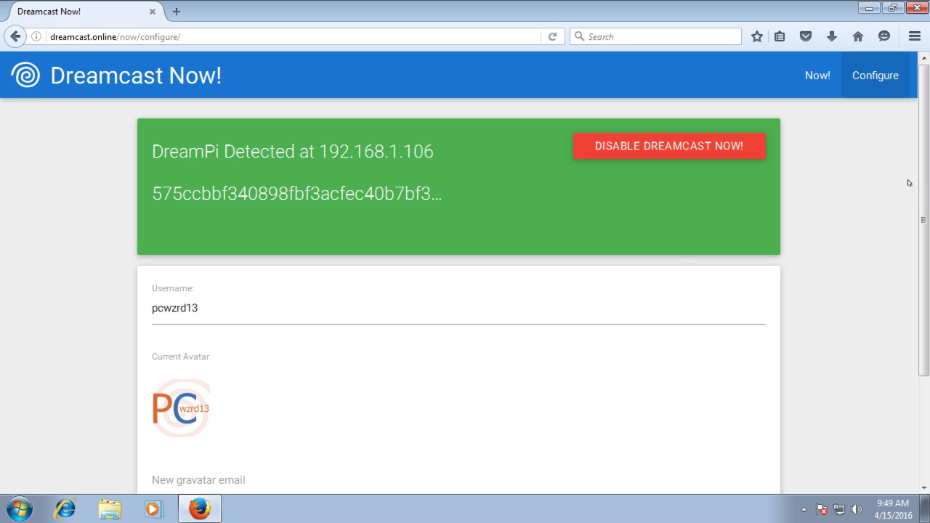
- Examine the username setting in the detected DreamPi's profile, highlighting its current entry
left_click_drag(923, 187, 915, 284)
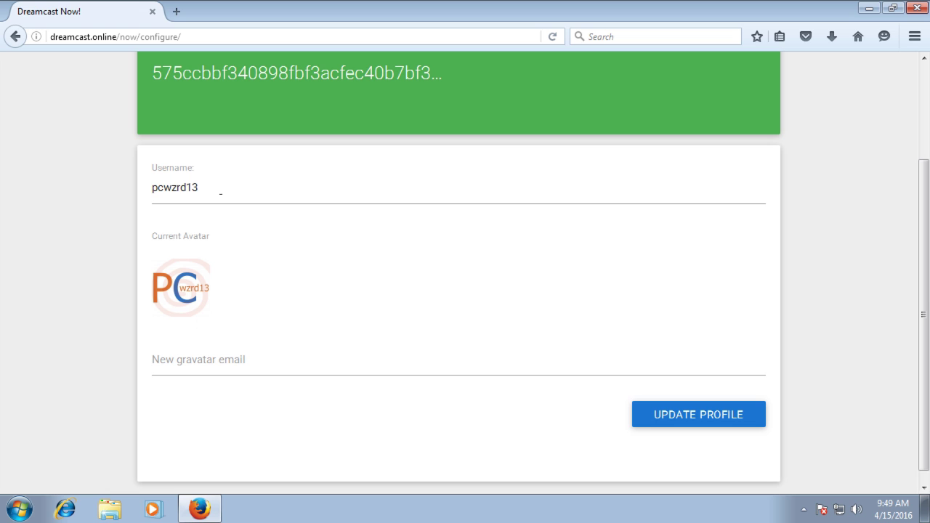
double_click(198, 188)
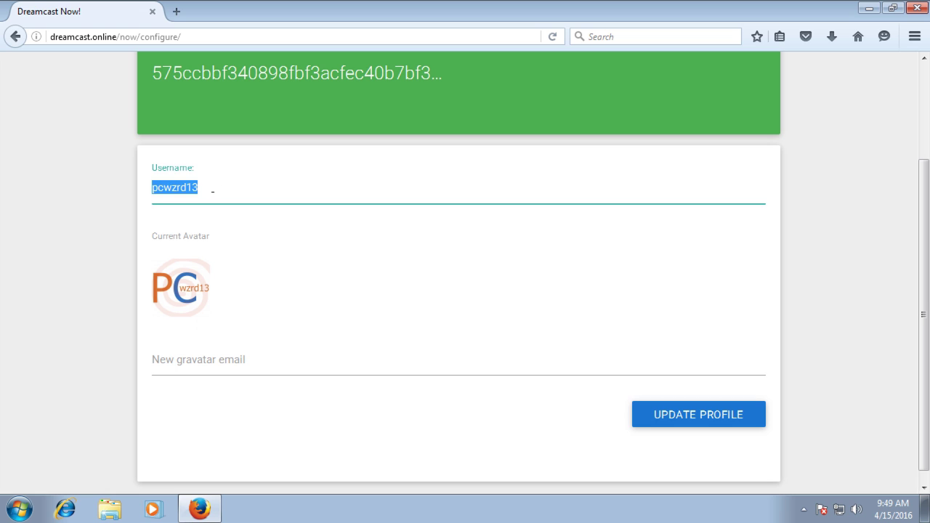
left_click(212, 191)
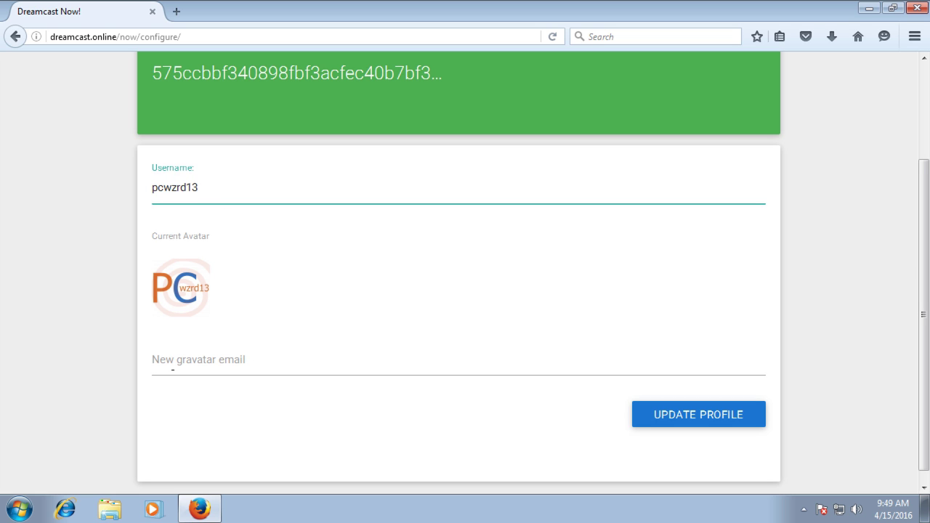
- Open gravatar.com in a new browser tab and bring up the form for creating a Gravatar account
key("ctrl+t")
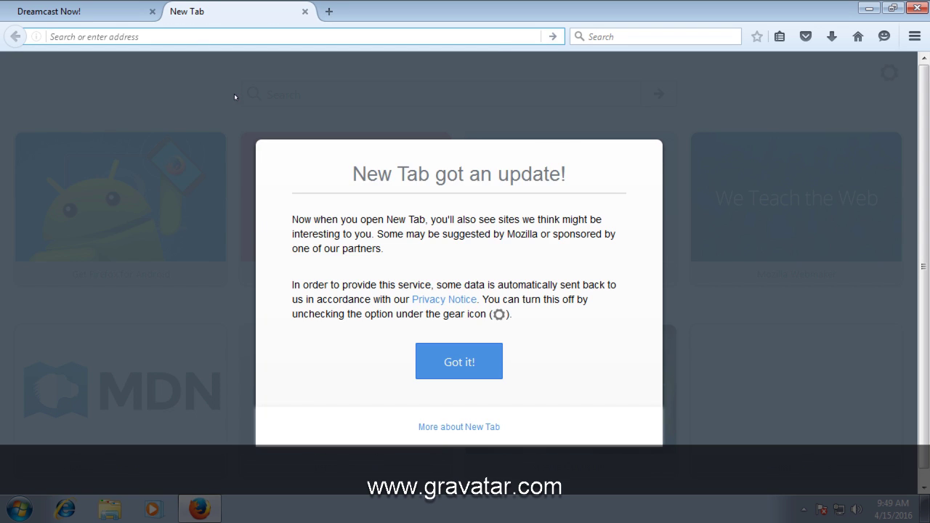
type("gravatar.")
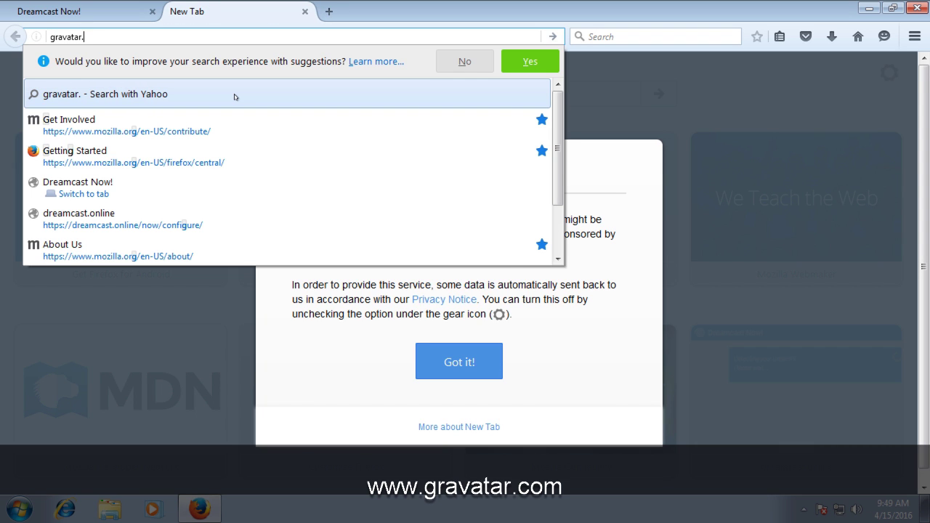
type("com")
key("Return")
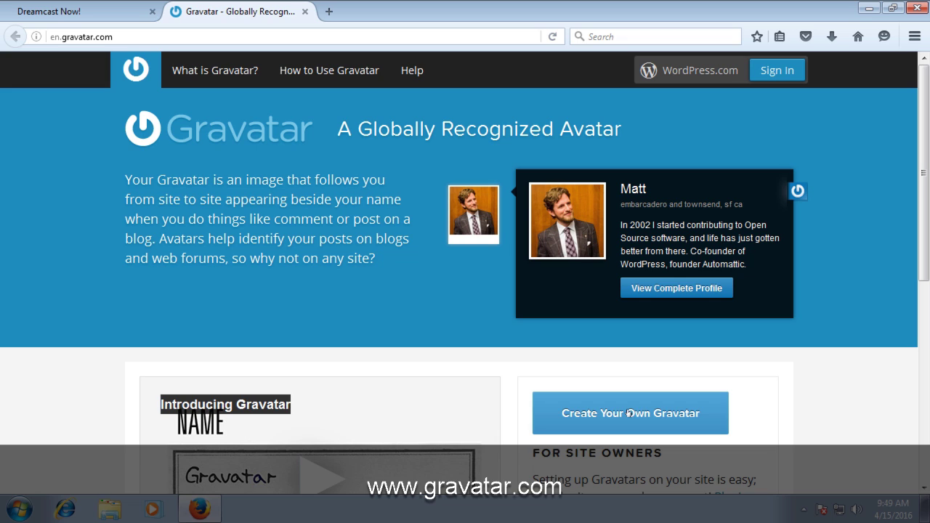
left_click(630, 412)
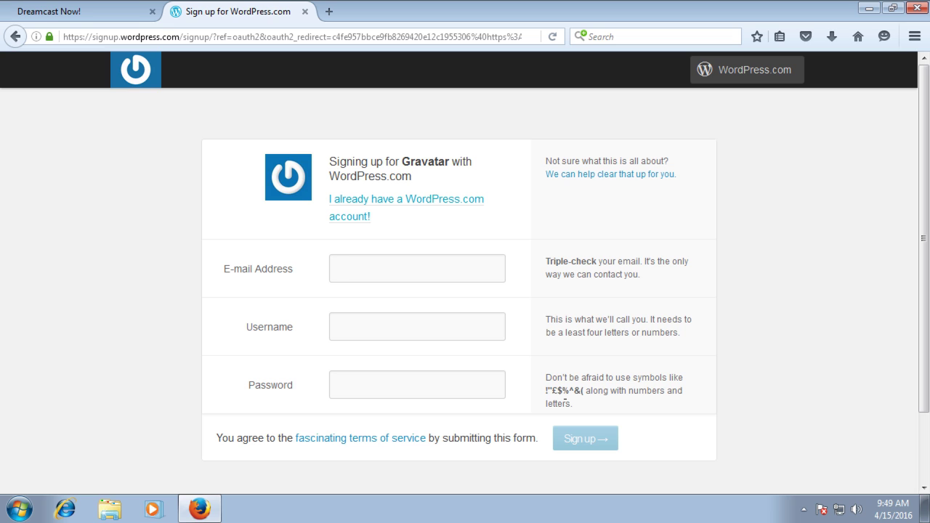
- Return to the Dreamcast Now! profile and open the new Gravatar email field for entry
left_click(48, 11)
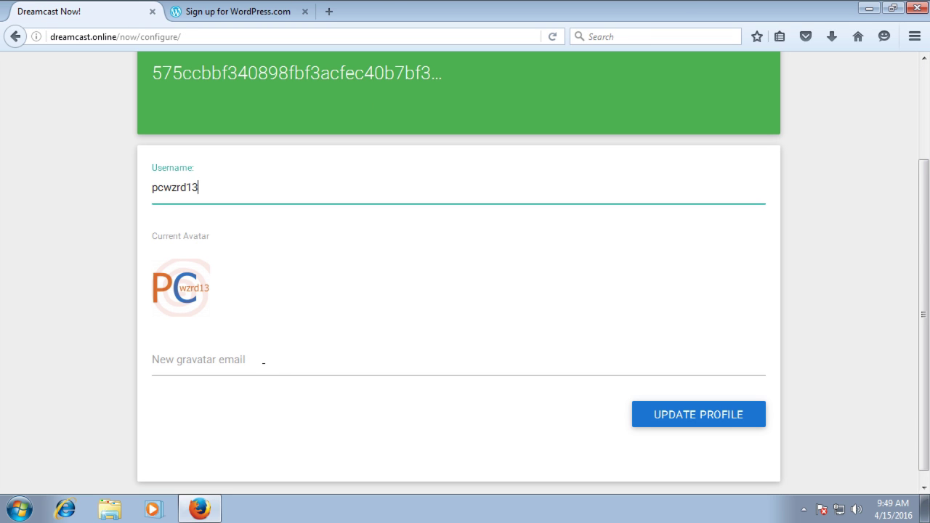
left_click(267, 361)
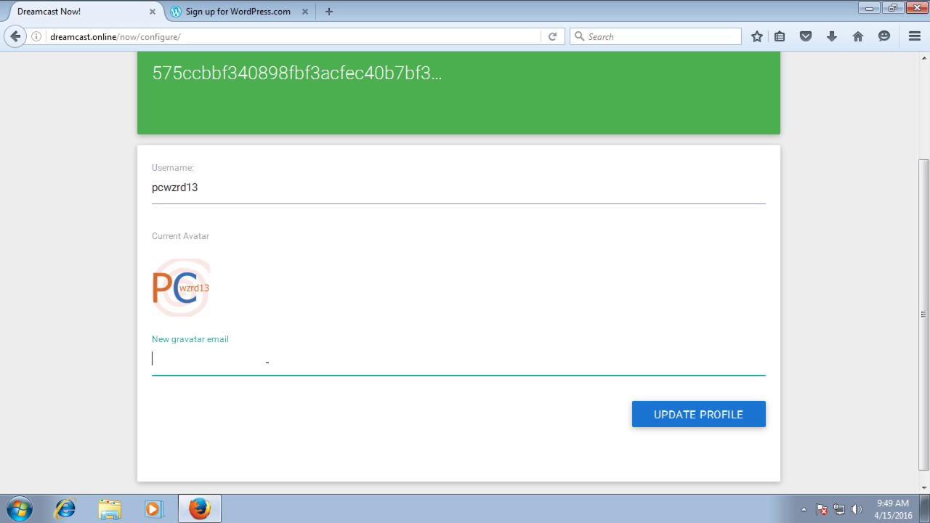